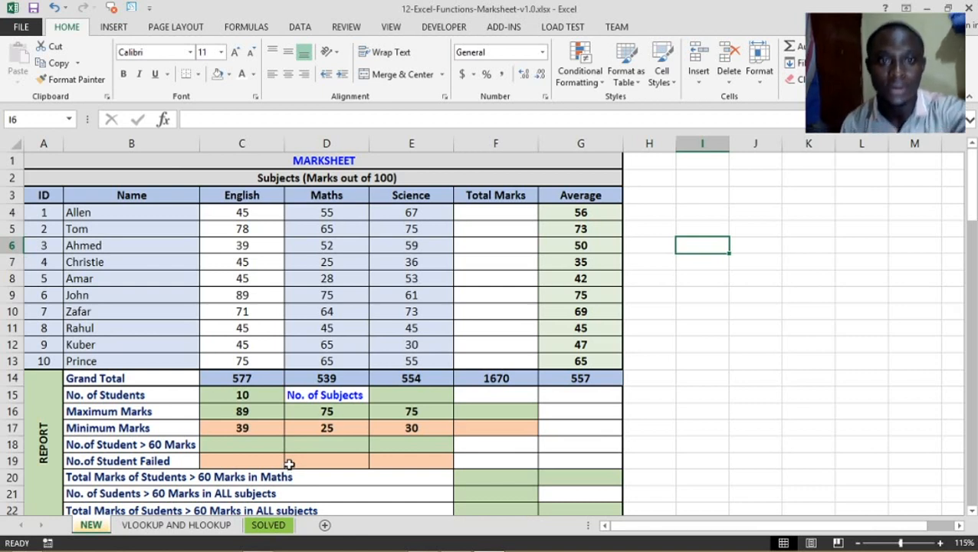
# Step: Review the English minimum and maximum formulas and the first student's average formula
pyautogui.click(718, 262)
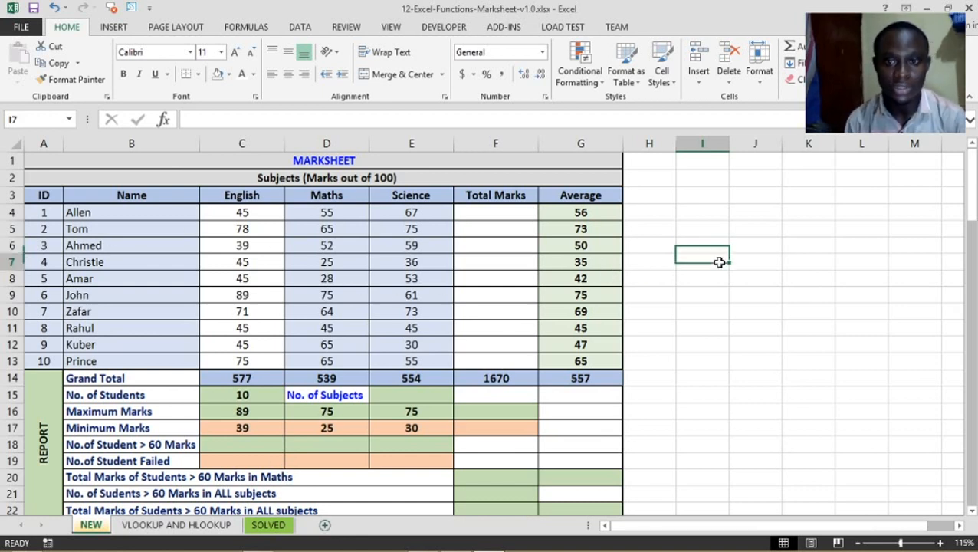
pyautogui.click(226, 434)
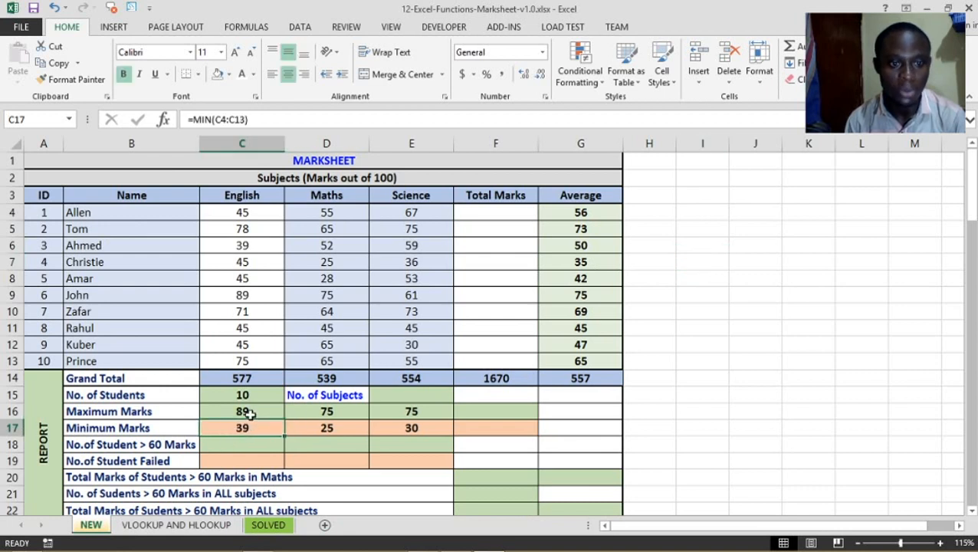
pyautogui.click(251, 411)
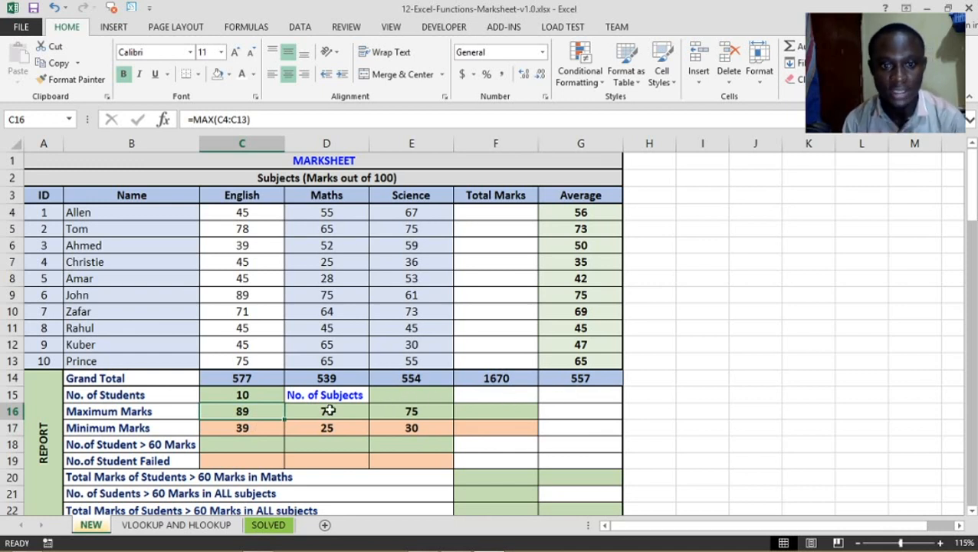
pyautogui.click(584, 212)
pyautogui.click(493, 216)
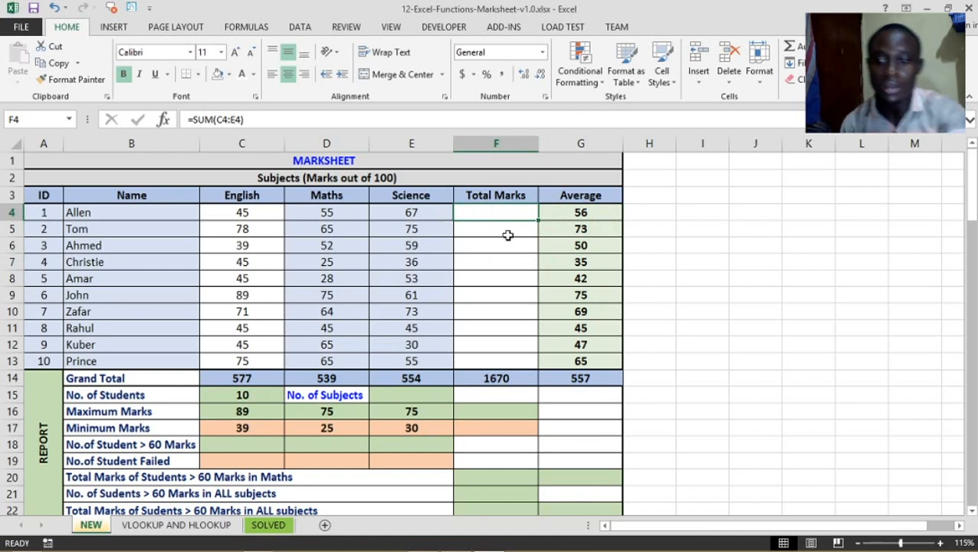
pyautogui.write('=')
pyautogui.click(699, 246)
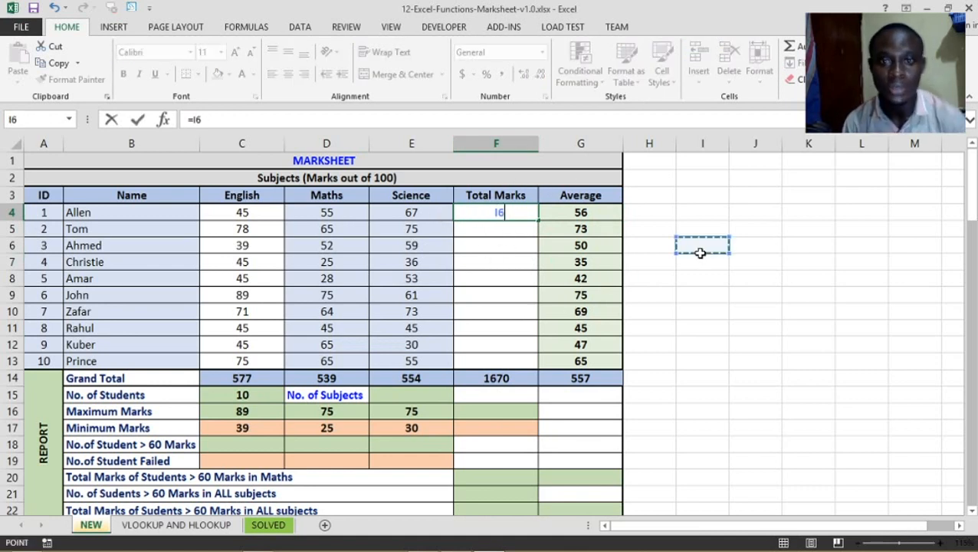
pyautogui.click(506, 212)
pyautogui.moveTo(506, 212); pyautogui.dragTo(478, 219)
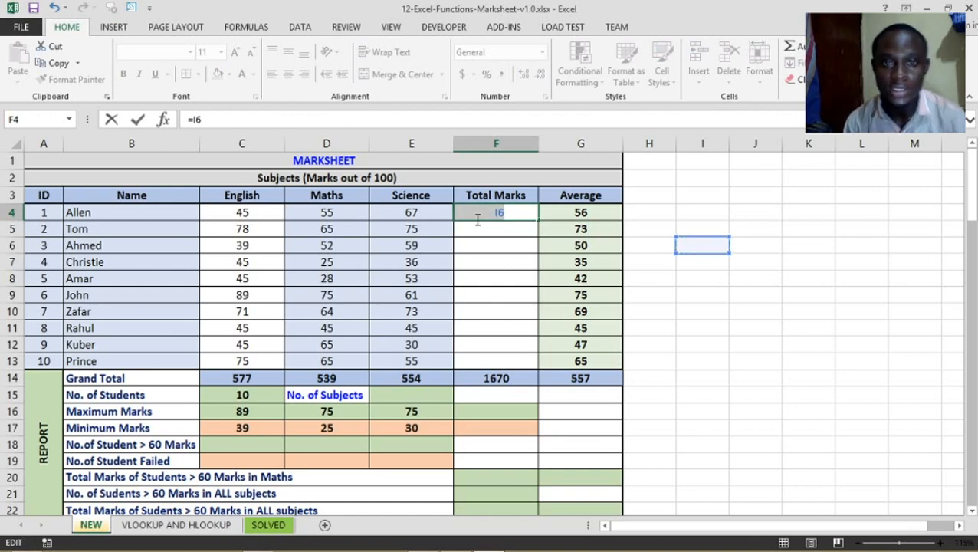
pyautogui.press('BackSpace')
pyautogui.write('=')
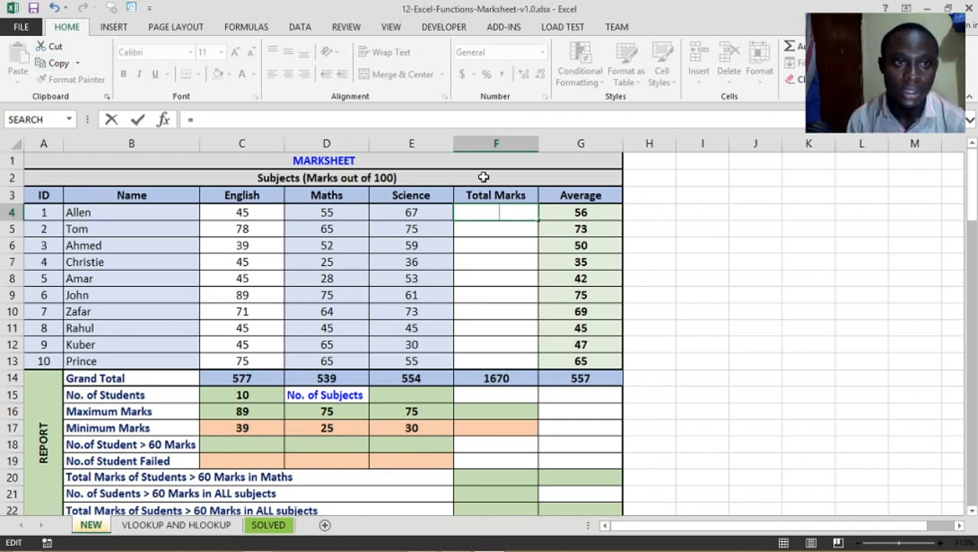
pyautogui.click(756, 227)
pyautogui.moveTo(530, 211); pyautogui.dragTo(462, 217)
pyautogui.press('BackSpace')
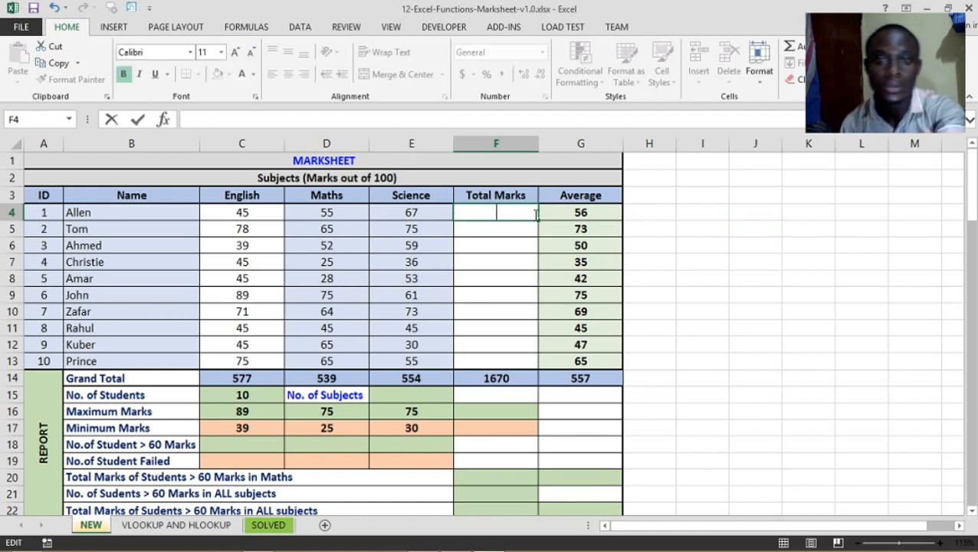
# Step: Set the font colour of the Total Marks cells F4:F13 to black
pyautogui.keyDown('shift'); pyautogui.click(520, 351); pyautogui.keyUp('shift')
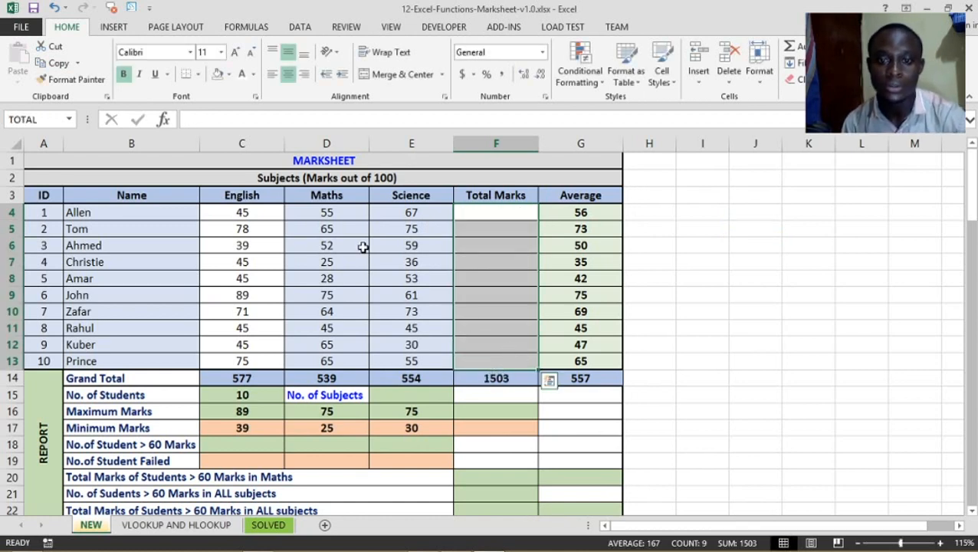
pyautogui.click(228, 74)
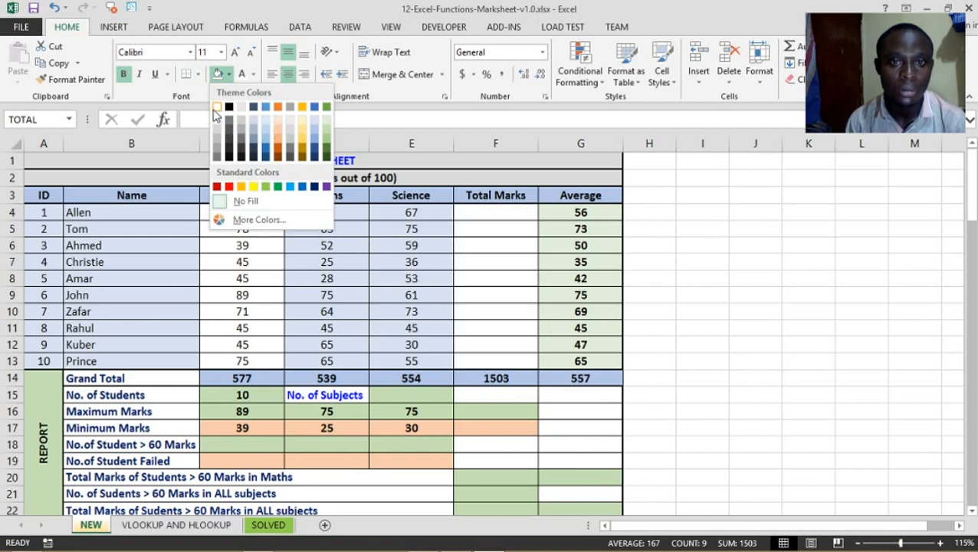
pyautogui.click(253, 75)
pyautogui.click(253, 124)
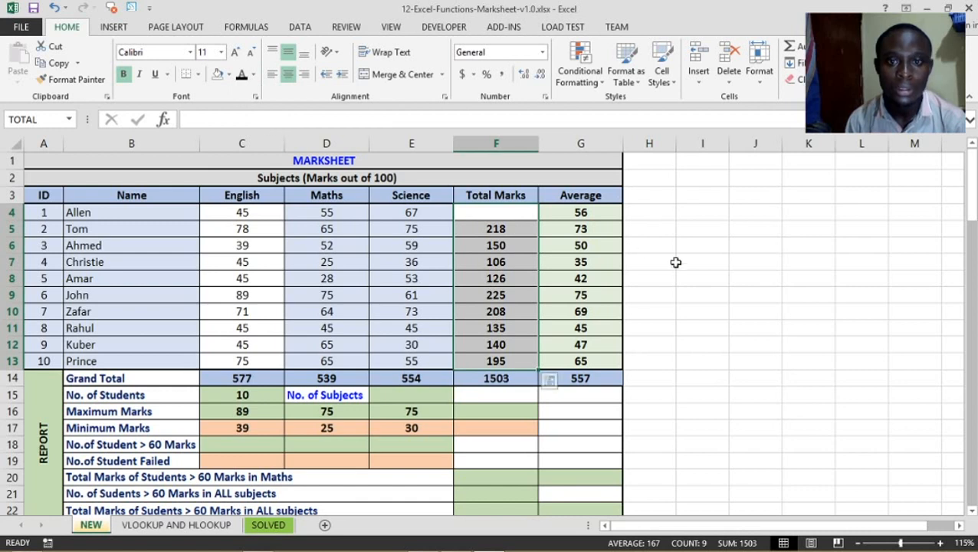
# Step: Undo the Total Marks font colour change and the deletion of the formula in F4
pyautogui.click(711, 262)
pyautogui.click(512, 212)
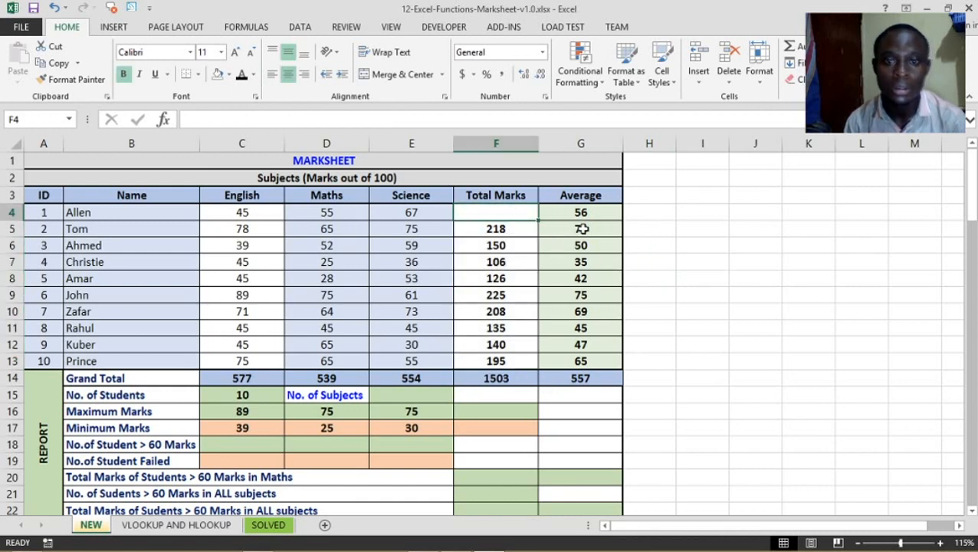
pyautogui.hotkey('ctrl', 'z')
pyautogui.hotkey('ctrl', 'z')
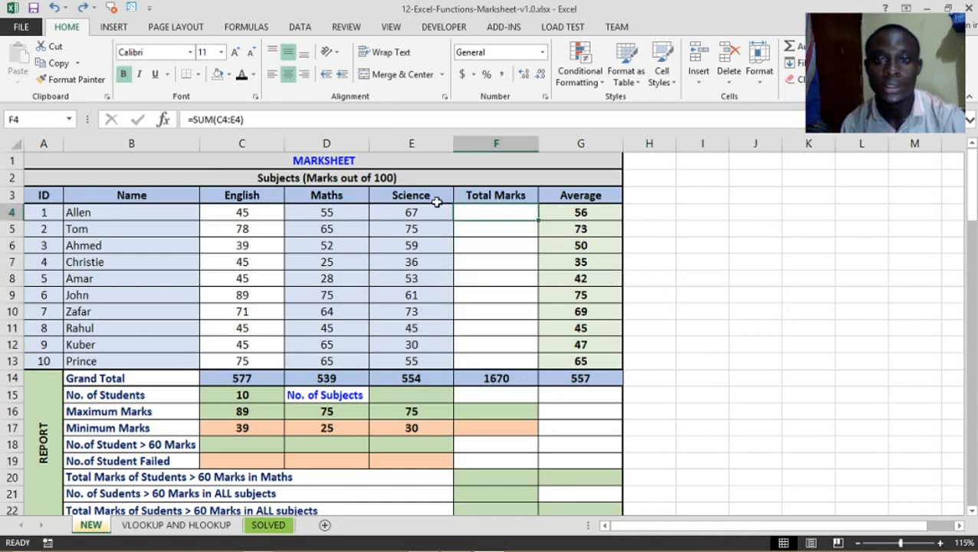
# Step: Apply a black font colour to all student totals in F4:F13
pyautogui.keyDown('shift'); pyautogui.click(494, 354); pyautogui.keyUp('shift')
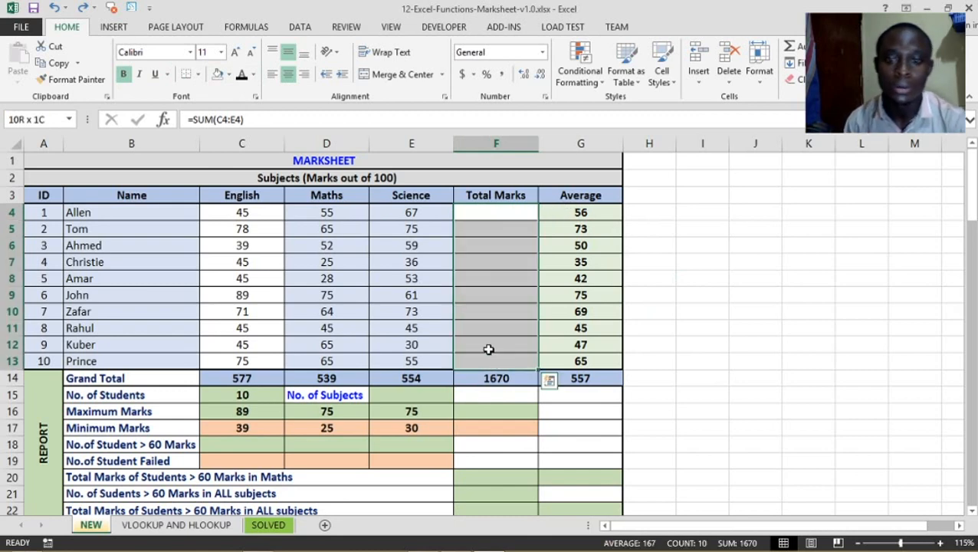
pyautogui.click(242, 75)
pyautogui.click(701, 212)
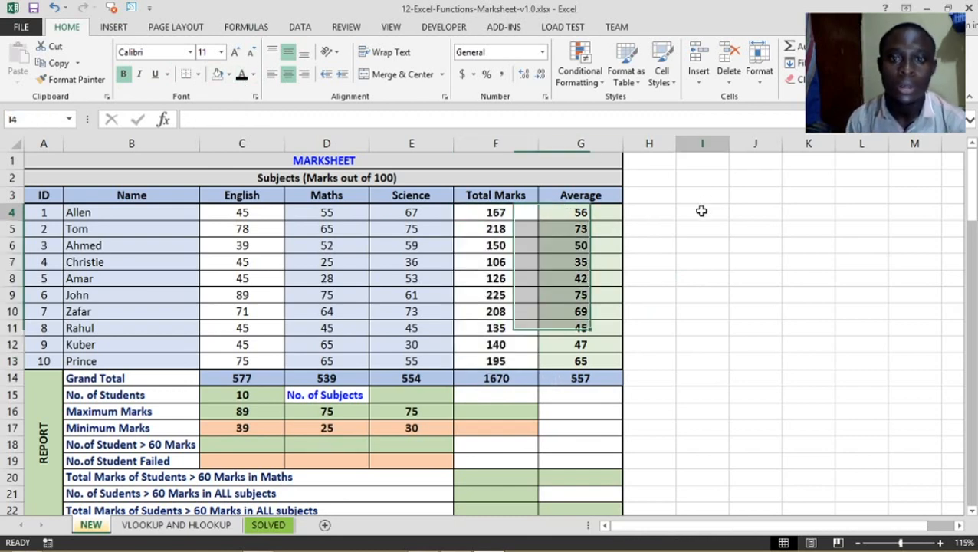
# Step: Start a COUNTIF formula in C18 for English marks above 60 and open its function arguments
pyautogui.scroll(-2, 356, 491)
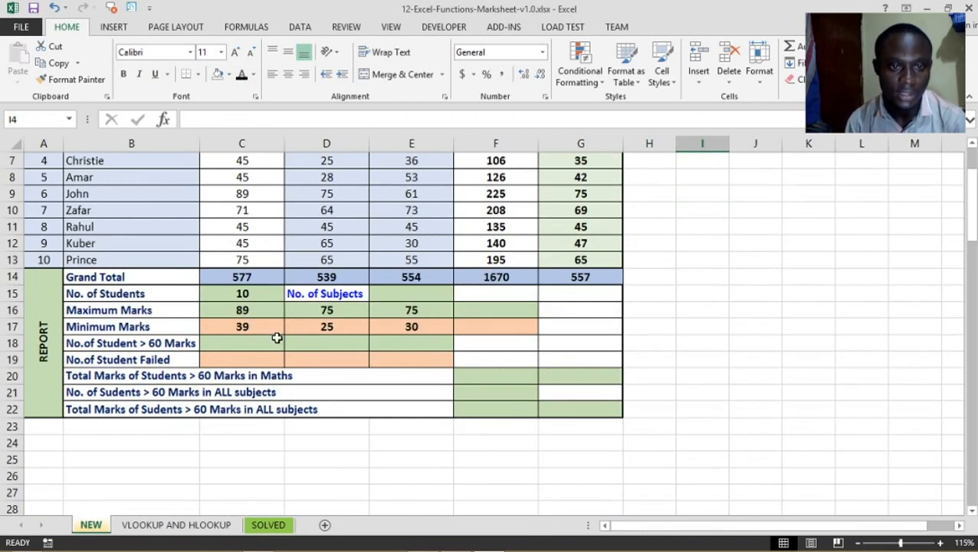
pyautogui.click(239, 344)
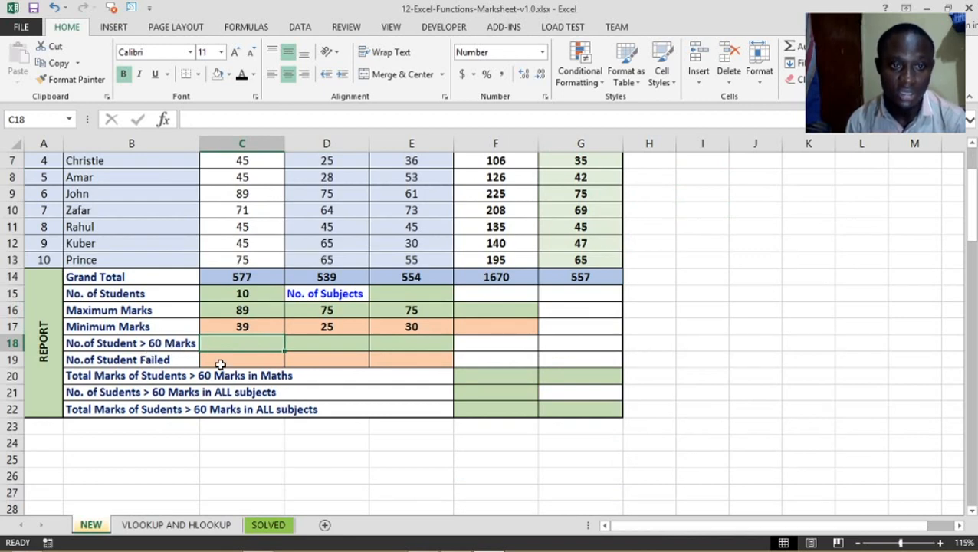
pyautogui.scroll(2, 220, 363)
pyautogui.scroll(-1, 245, 365)
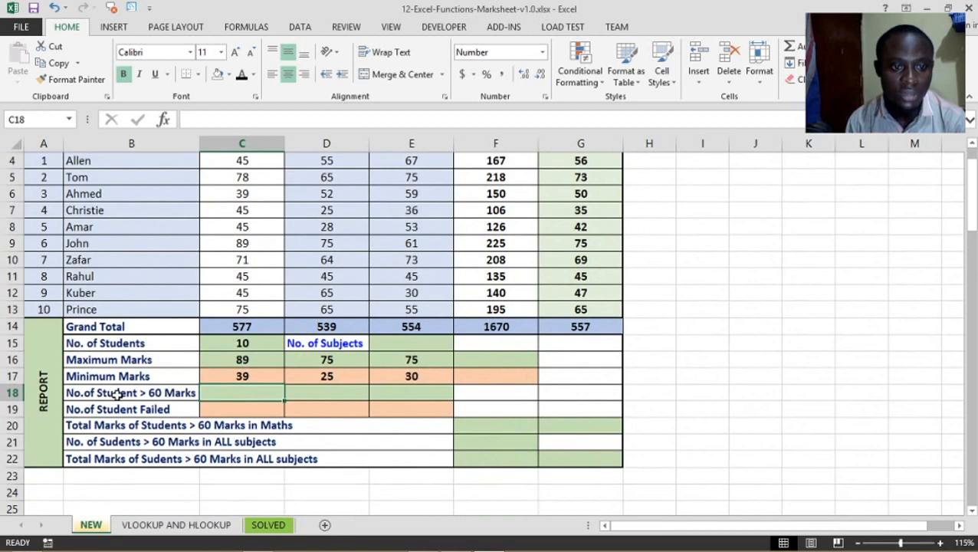
pyautogui.scroll(1, 234, 322)
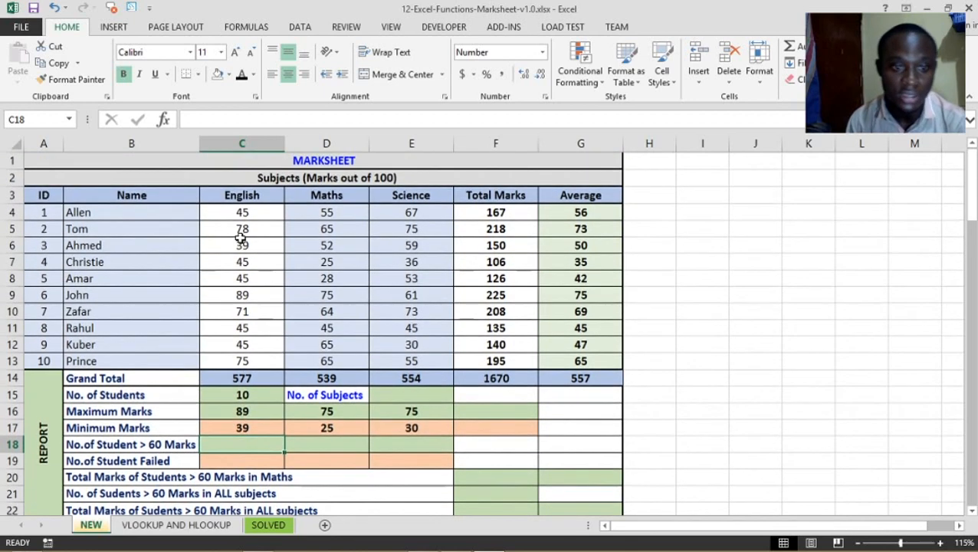
pyautogui.scroll(-2, 243, 328)
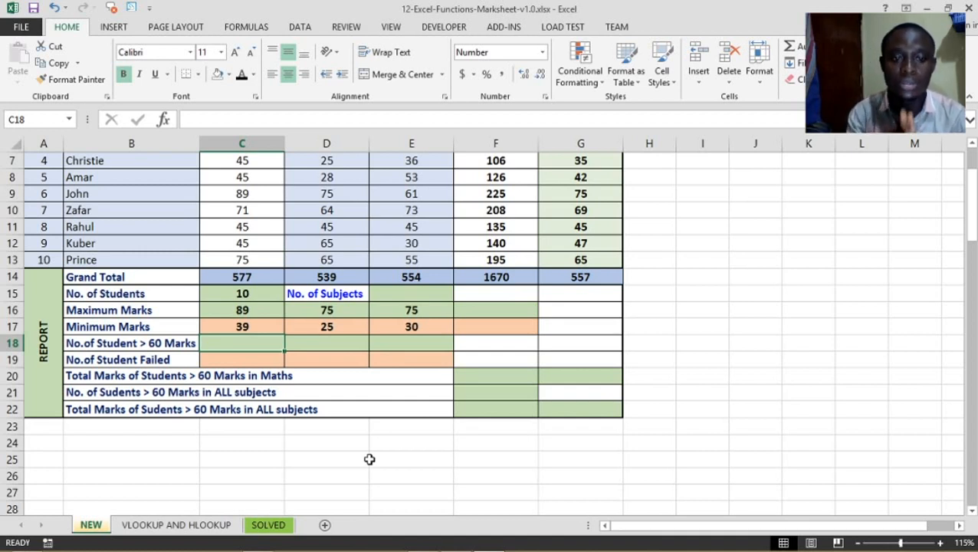
pyautogui.write('=cou')
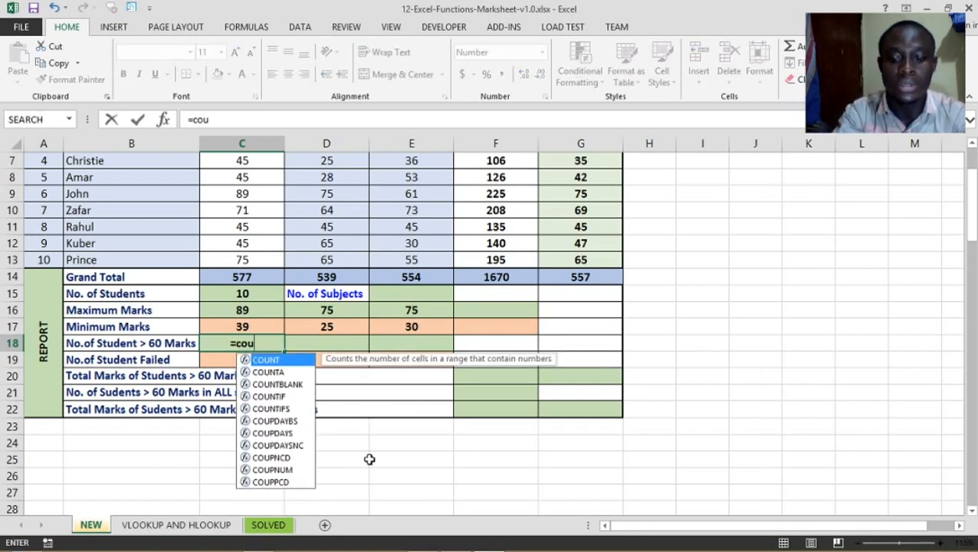
pyautogui.write('ntif')
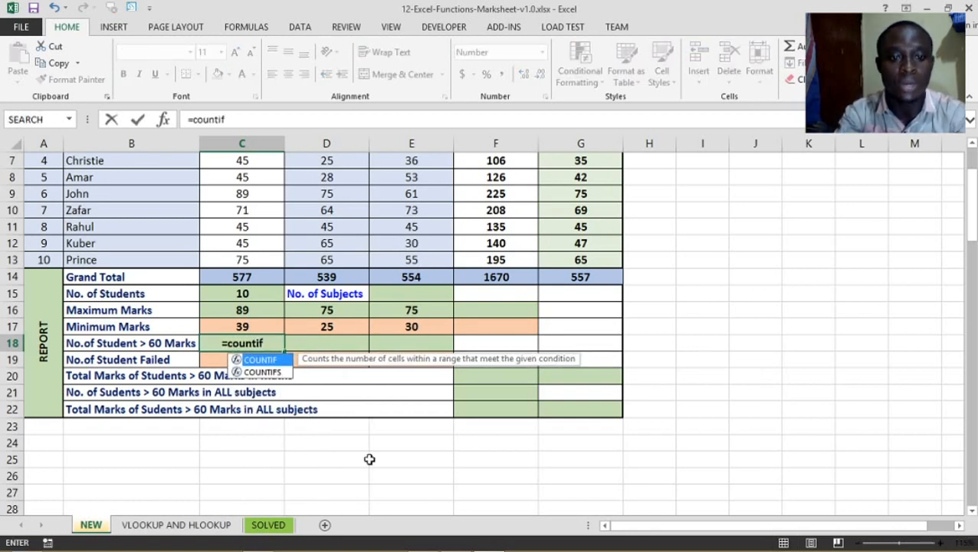
pyautogui.doubleClick(274, 361)
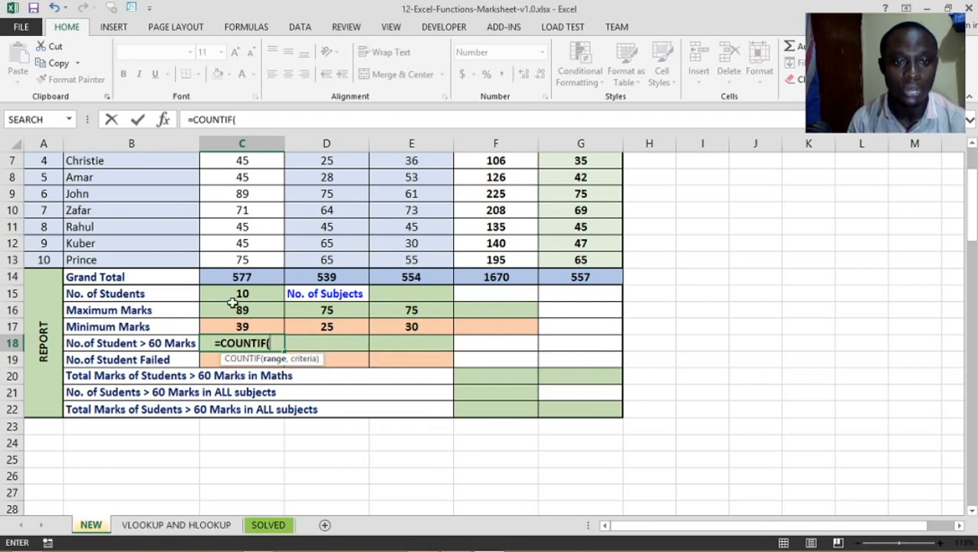
pyautogui.click(163, 120)
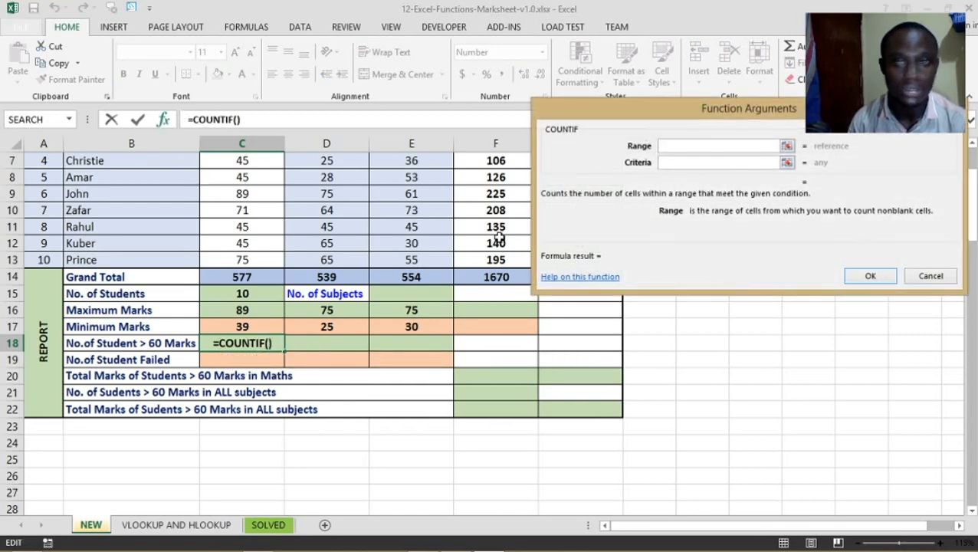
pyautogui.moveTo(658, 113); pyautogui.dragTo(668, 114)
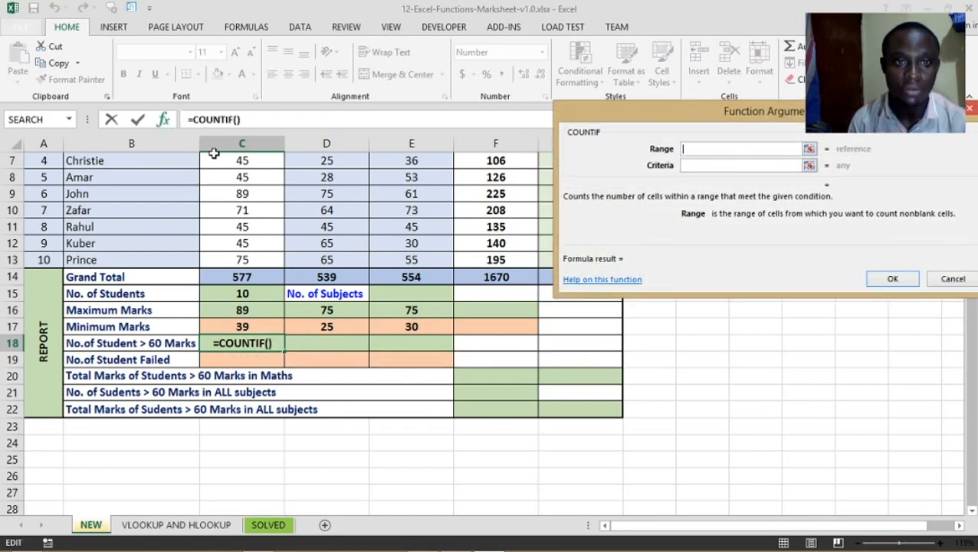
pyautogui.moveTo(234, 160); pyautogui.dragTo(259, 258)
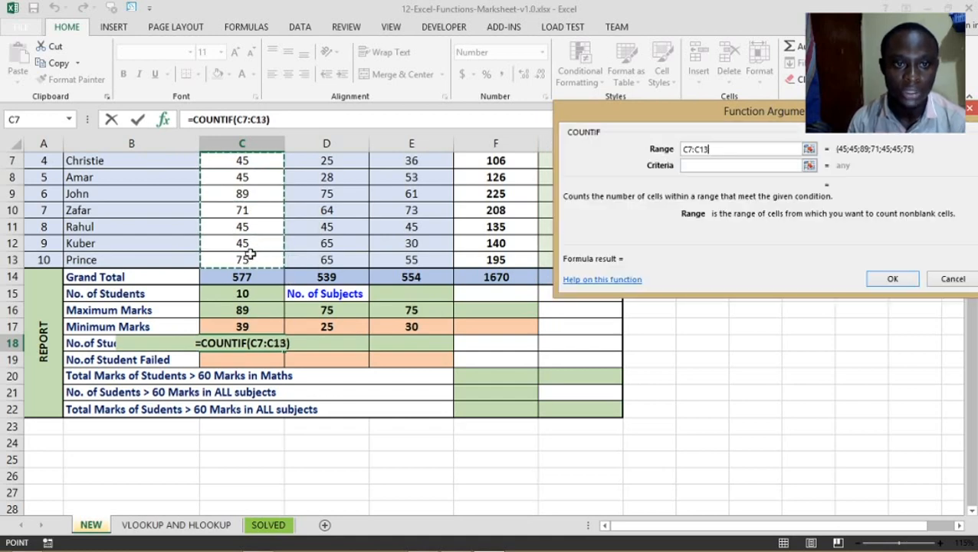
pyautogui.scroll(2, 250, 234)
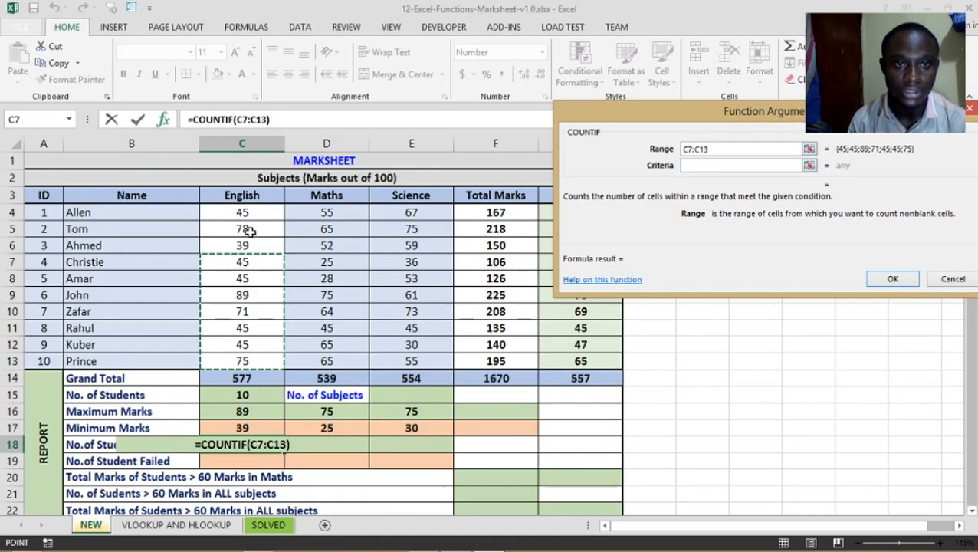
pyautogui.click(725, 157)
pyautogui.press('BackSpace')
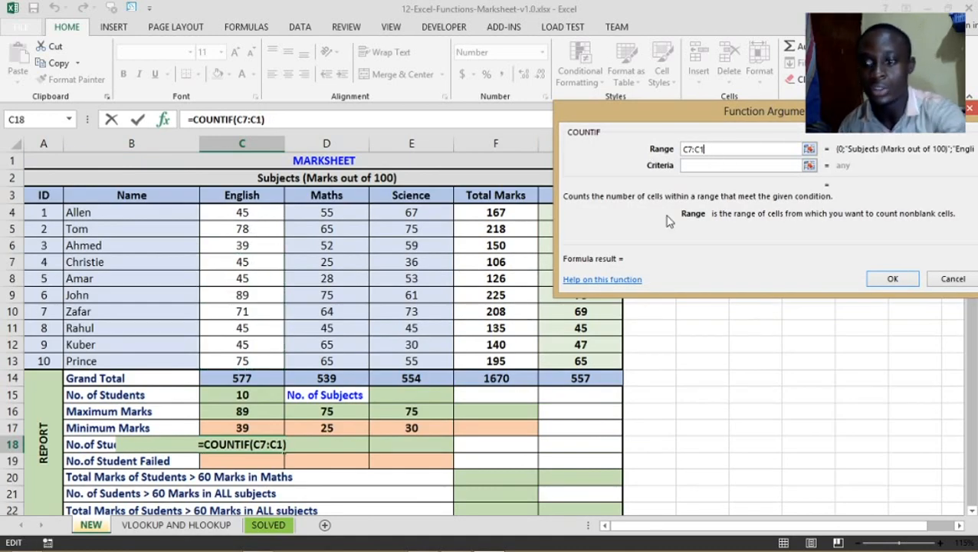
pyautogui.press('BackSpace')
pyautogui.press('BackSpace')
pyautogui.press('BackSpace')
pyautogui.press('BackSpace')
pyautogui.press('BackSpace')
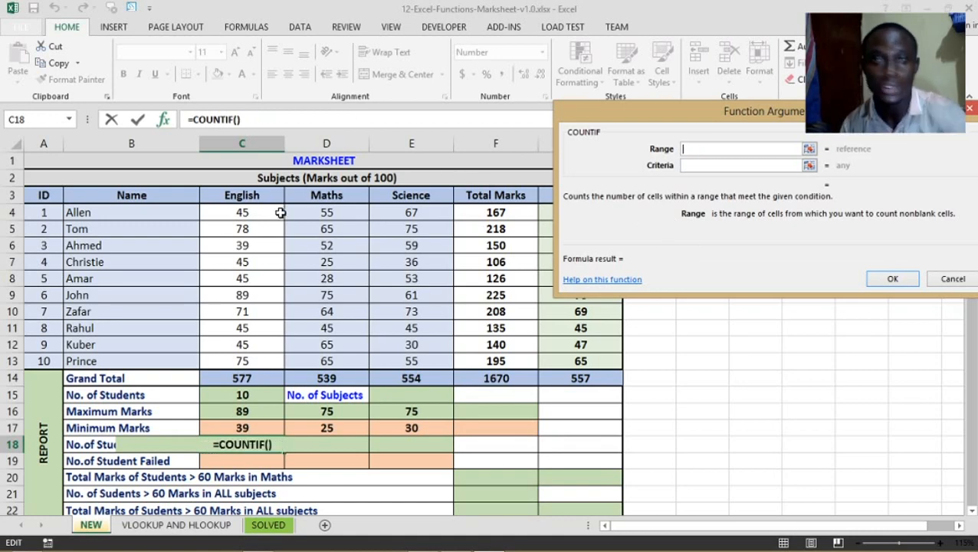
# Step: Complete the COUNTIF in C18 with range C4:C13 and criteria >60
pyautogui.moveTo(259, 209); pyautogui.dragTo(265, 360)
pyautogui.click(699, 165)
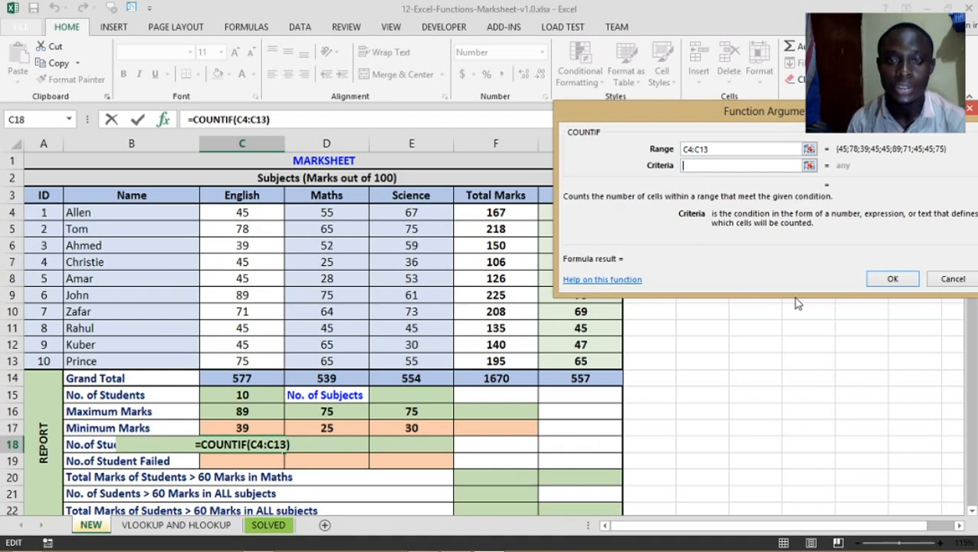
pyautogui.write('>')
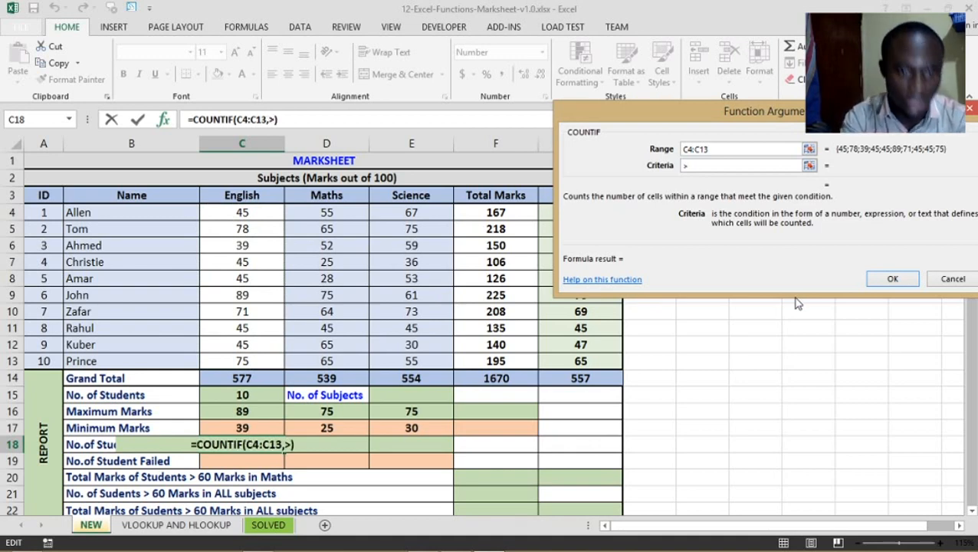
pyautogui.write('60')
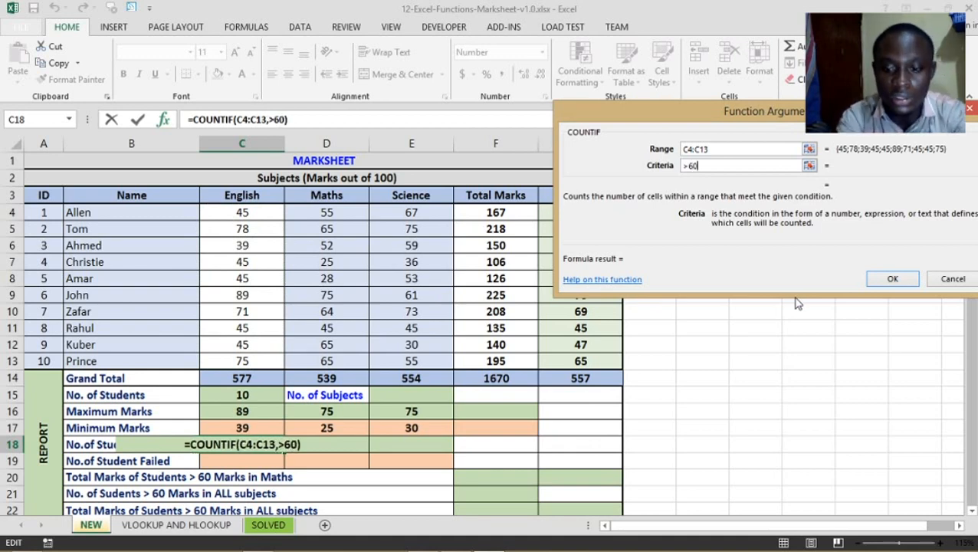
pyautogui.click(892, 279)
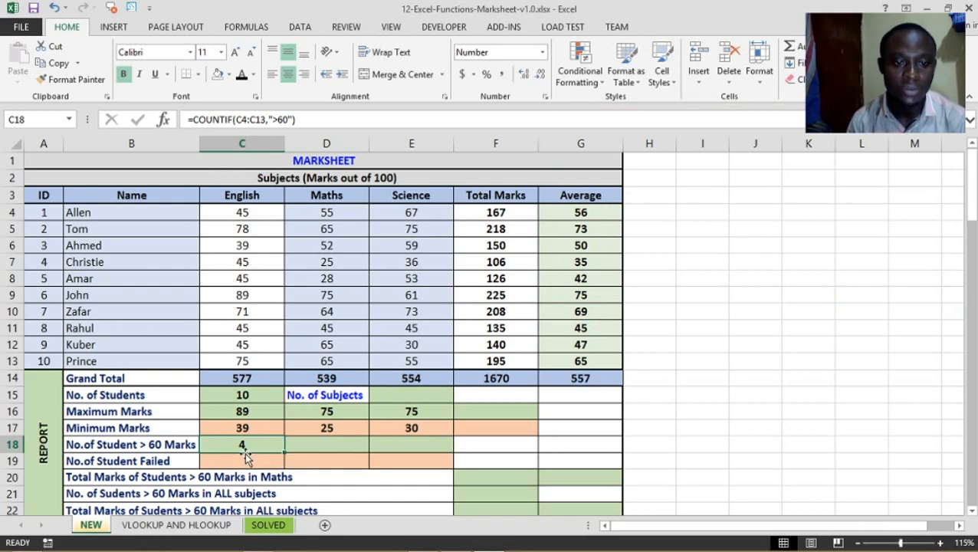
# Step: Copy the COUNTIF formula from C18 across to the Maths and Science cells D18:E18
pyautogui.moveTo(286, 453); pyautogui.dragTo(431, 451)
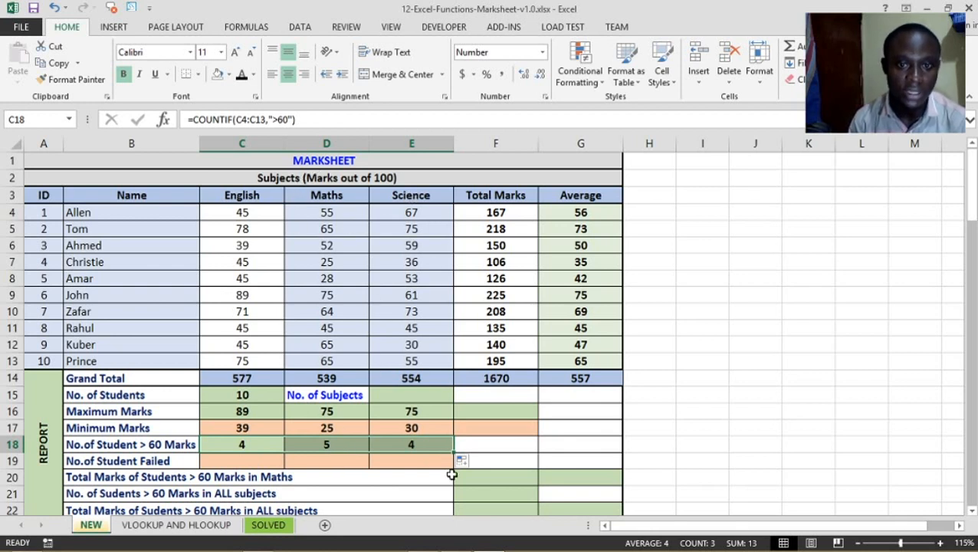
pyautogui.click(244, 460)
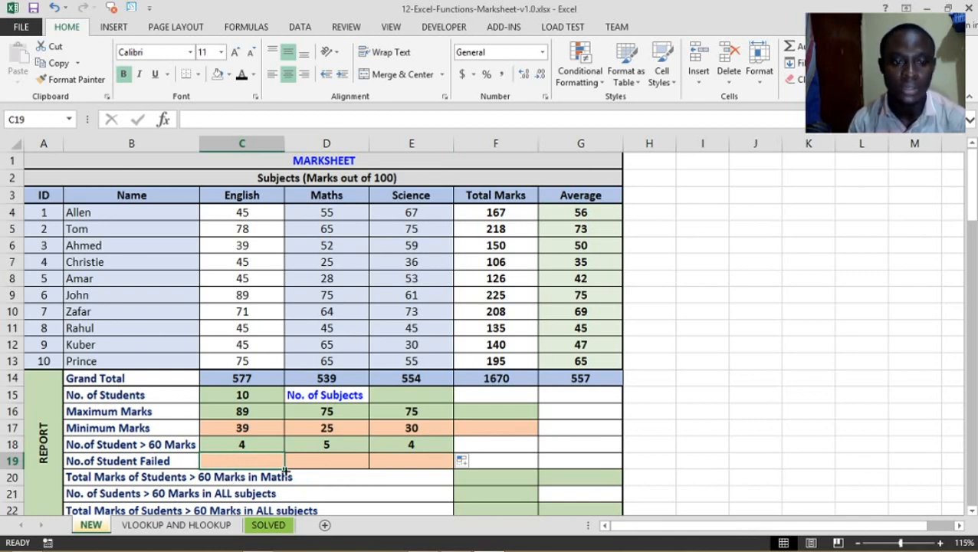
# Step: Enter a COUNTIF in C19 that counts failed English students, using range C4:C13 and criteria <40
pyautogui.write('=')
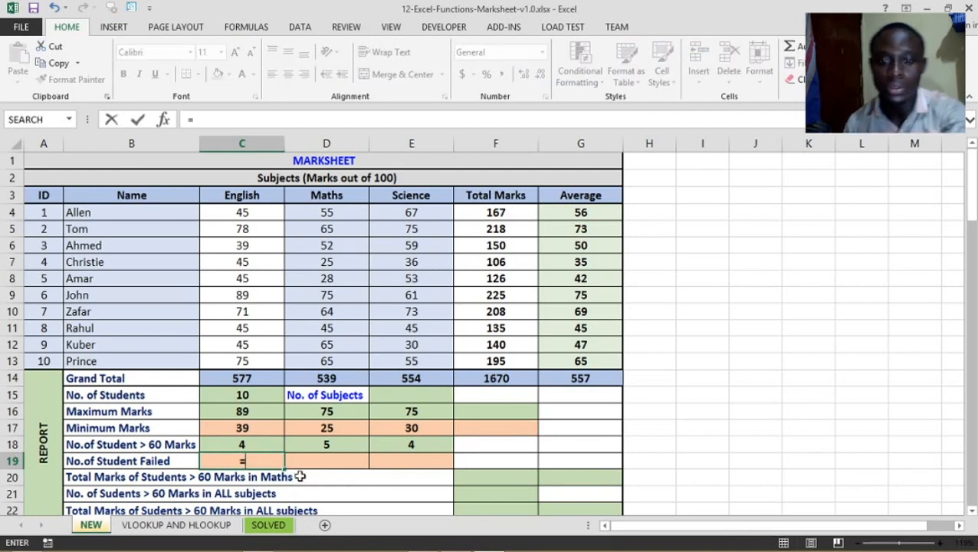
pyautogui.write('count')
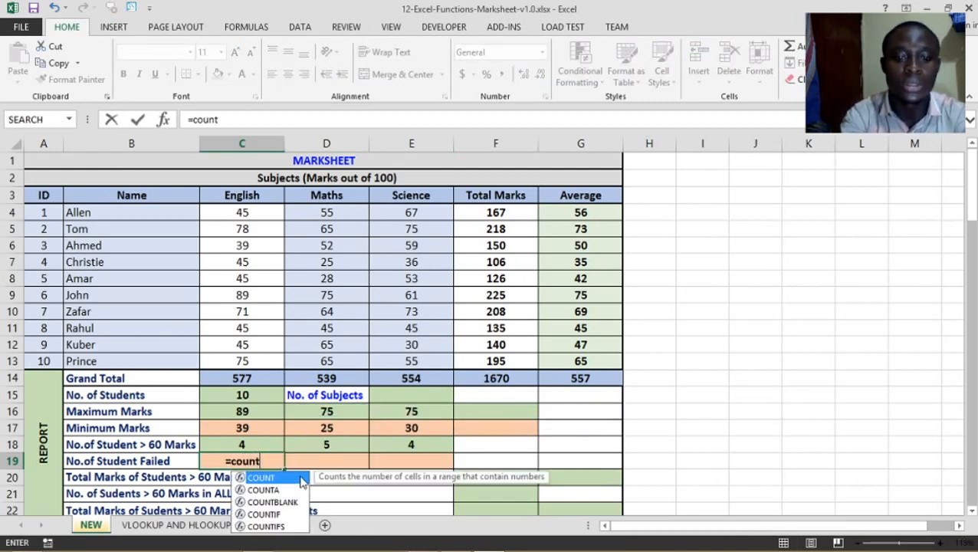
pyautogui.write('if')
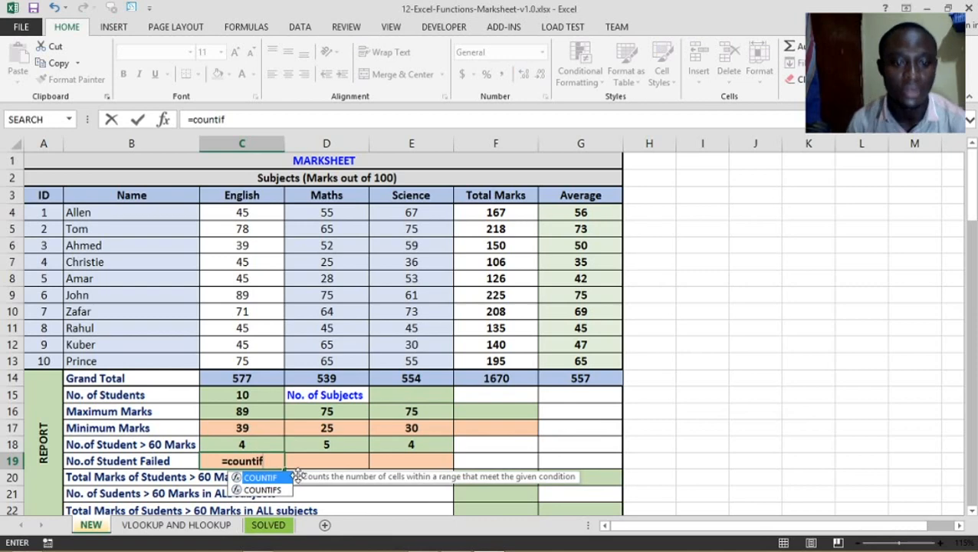
pyautogui.doubleClick(285, 478)
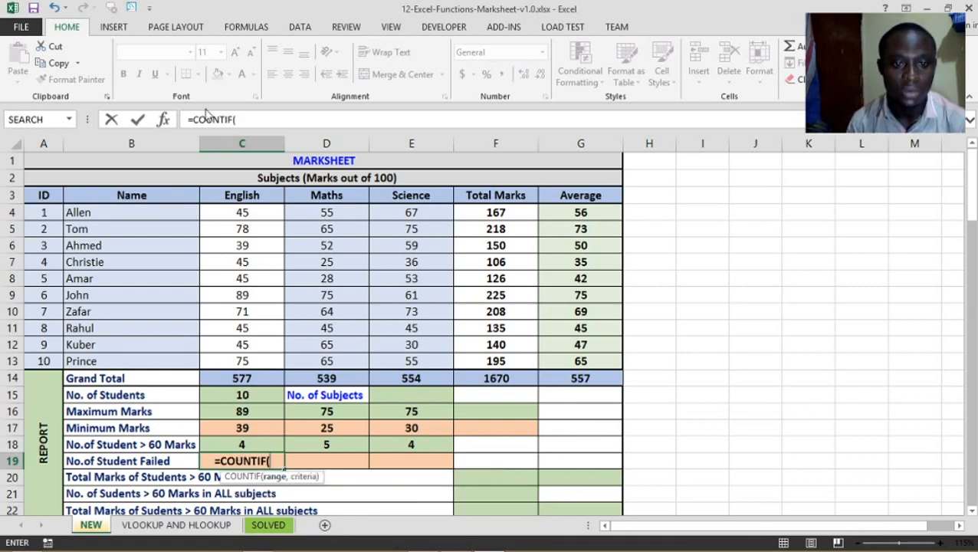
pyautogui.click(163, 120)
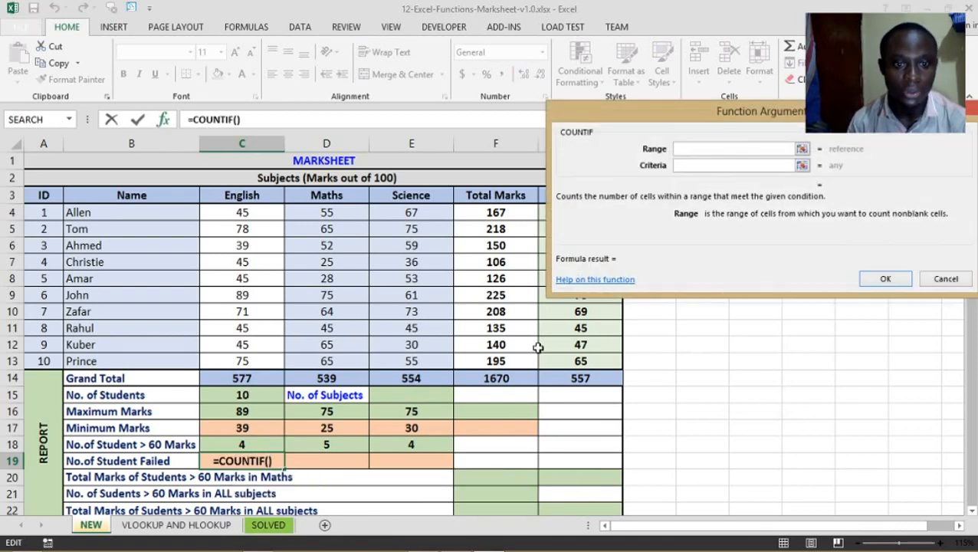
pyautogui.moveTo(252, 215); pyautogui.dragTo(251, 360)
pyautogui.click(698, 166)
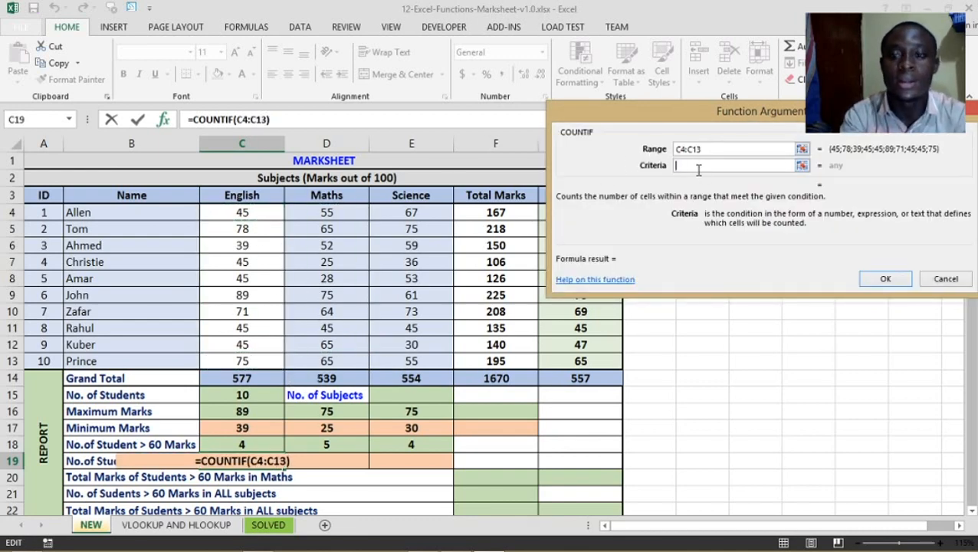
pyautogui.write('<40')
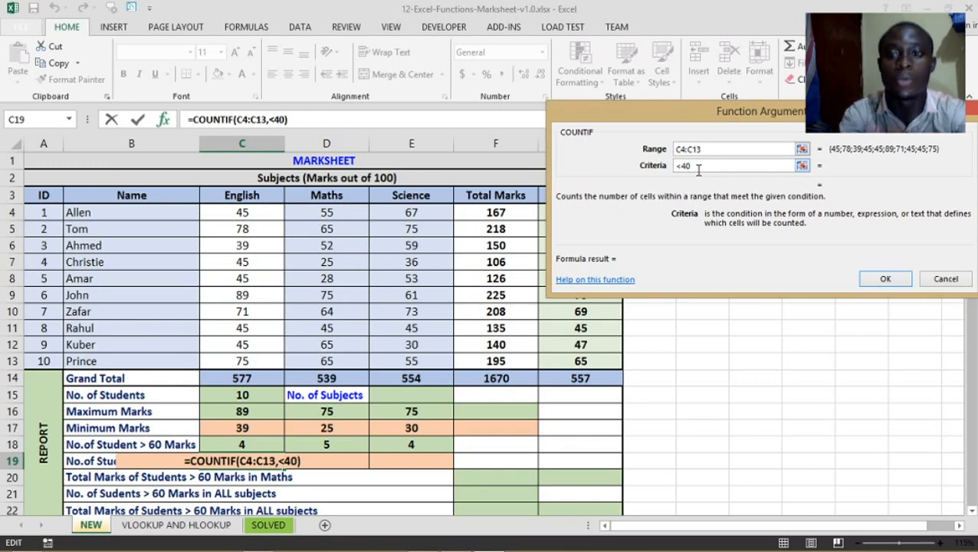
pyautogui.press('Return')
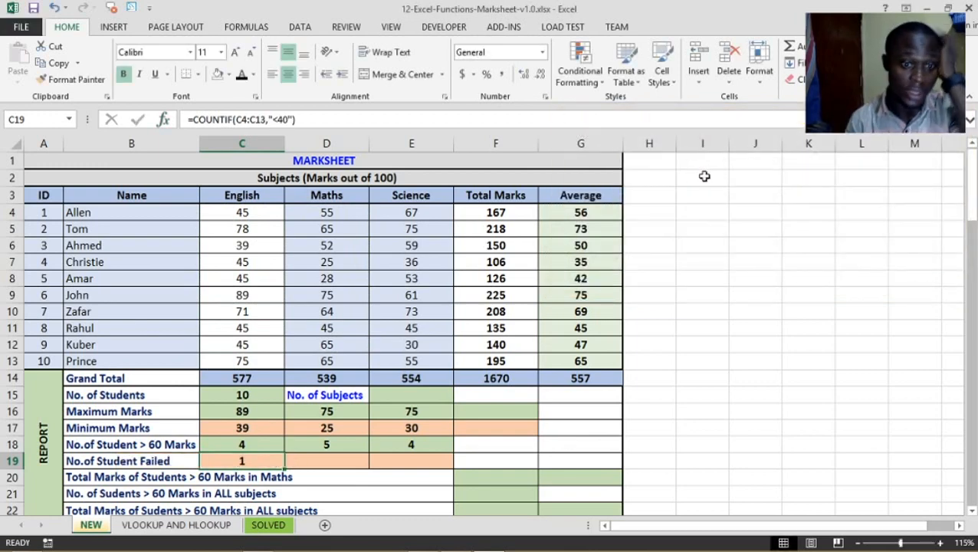
# Step: Copy the failed-students COUNTIF from C19 across to the Maths and Science cells D19:E19
pyautogui.moveTo(284, 468); pyautogui.dragTo(427, 473)
pyautogui.scroll(-2, 427, 472)
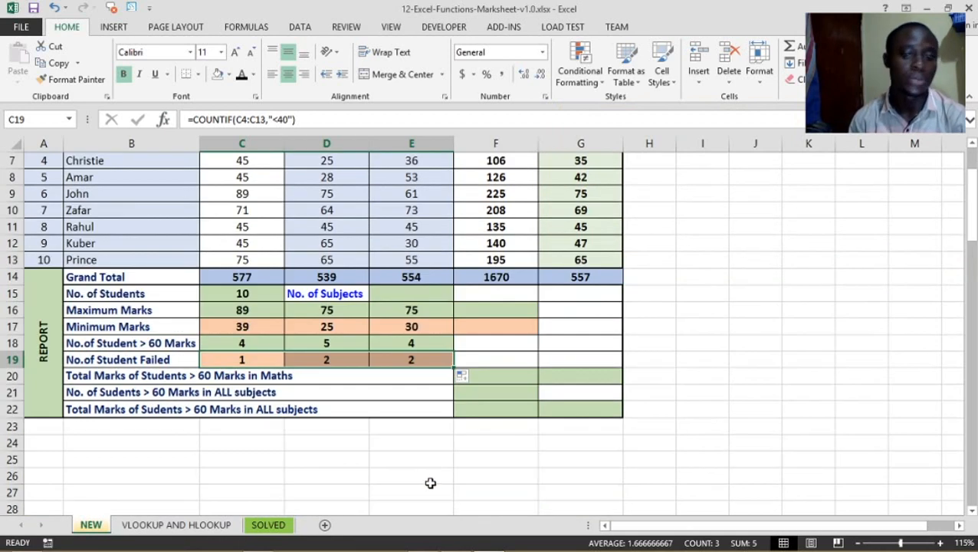
pyautogui.scroll(2, 429, 481)
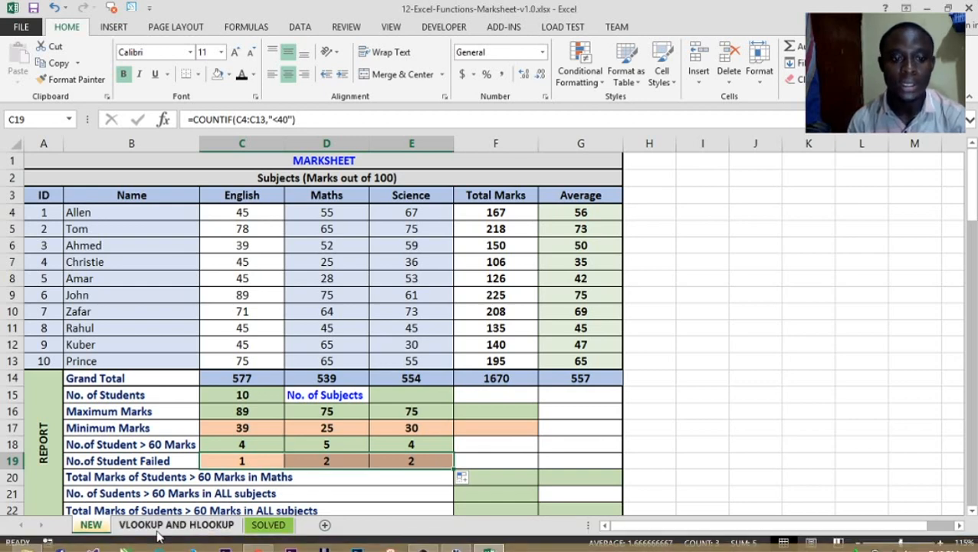
# Step: Enter a SUMIFS in F20 with sum range TOTAL (F4:F13), criteria range C4:C13 and criteria >60
pyautogui.scroll(-1, 308, 454)
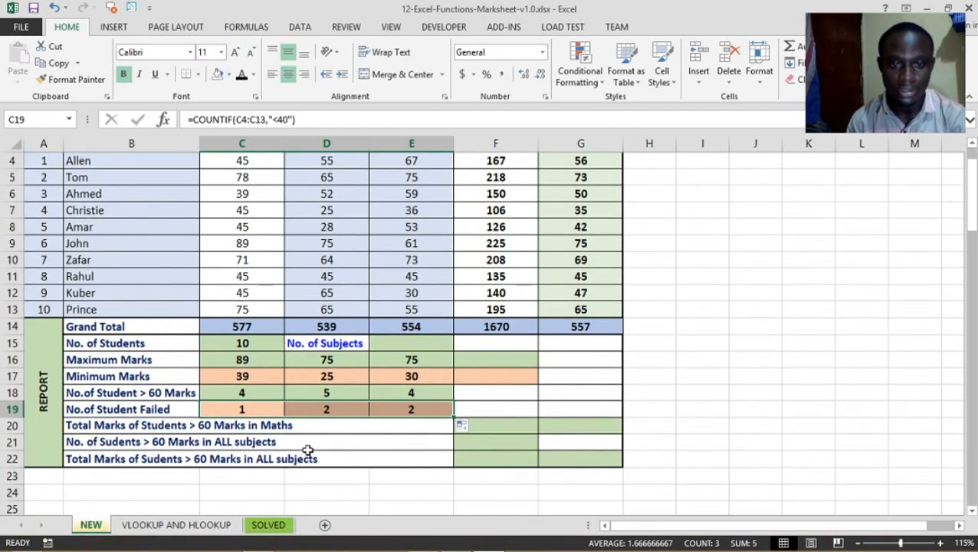
pyautogui.click(488, 422)
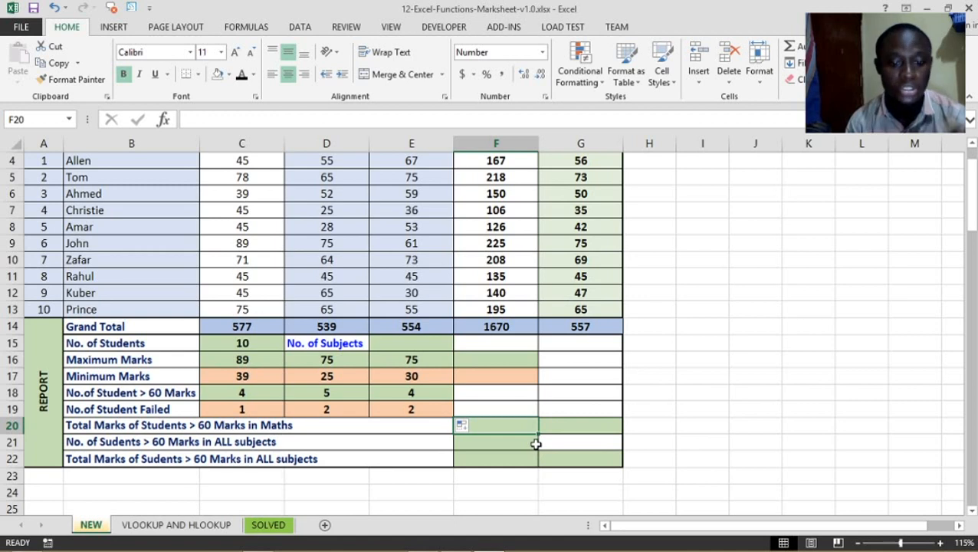
pyautogui.write('=sumifs')
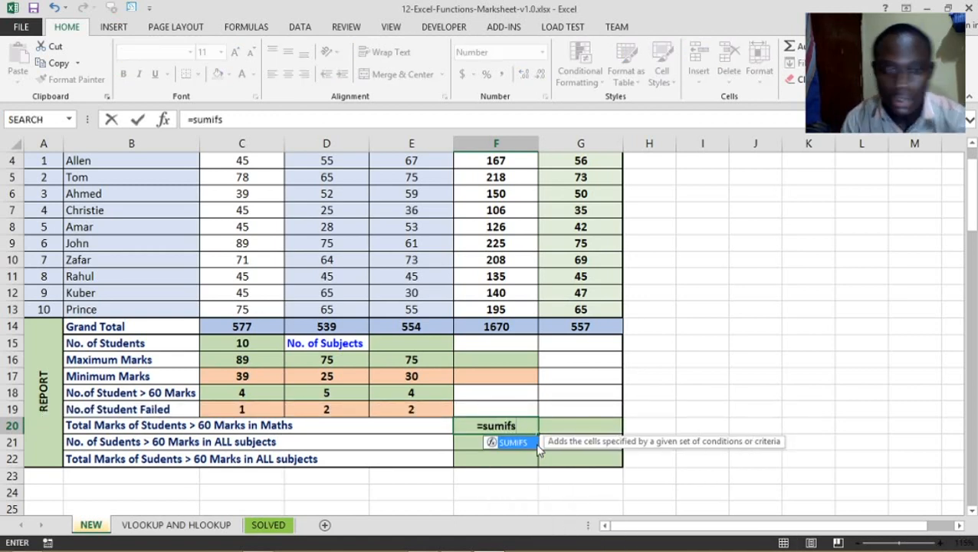
pyautogui.doubleClick(529, 441)
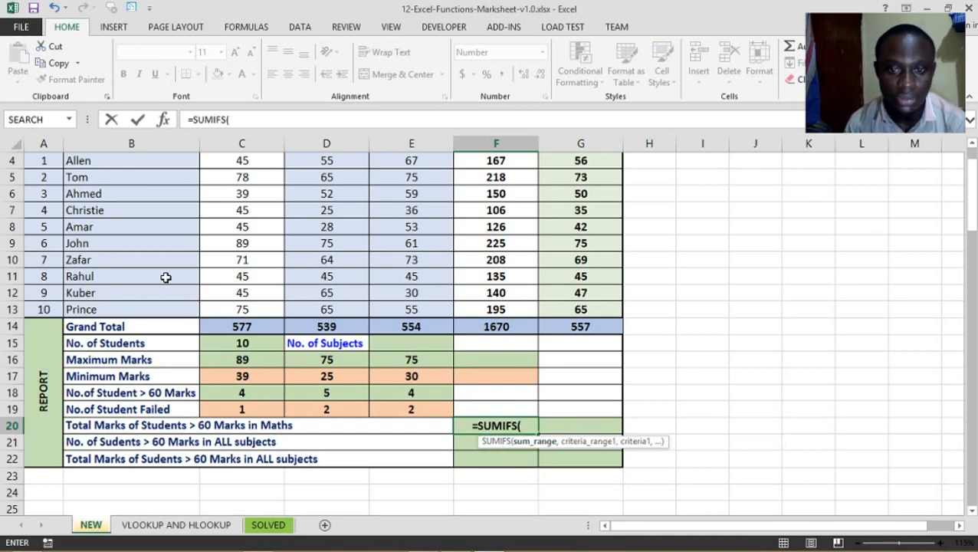
pyautogui.click(164, 119)
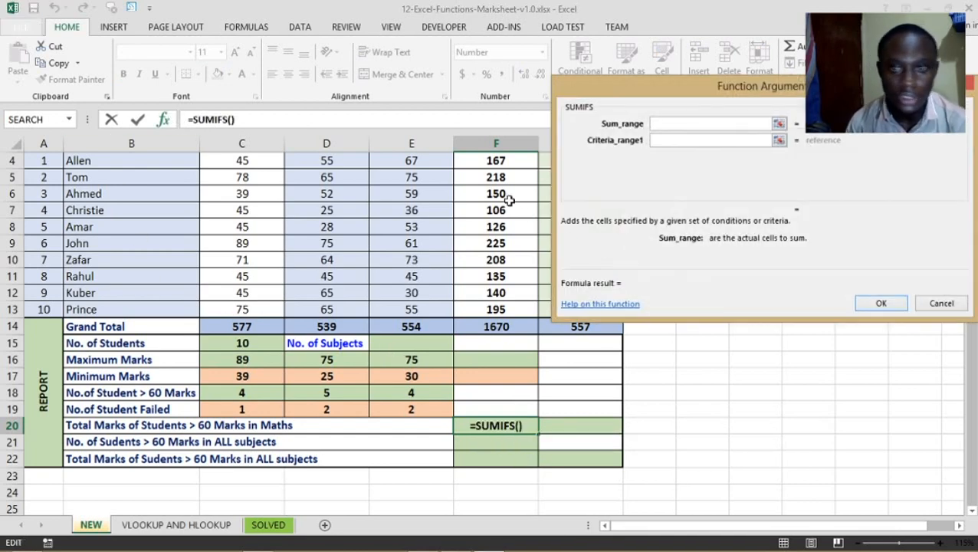
pyautogui.moveTo(500, 160); pyautogui.dragTo(526, 306)
pyautogui.press('Tab')
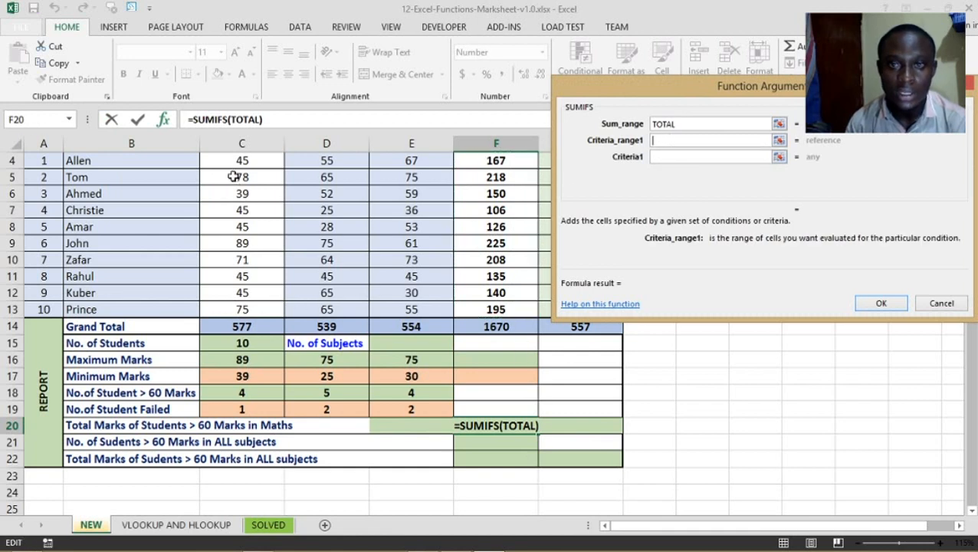
pyautogui.moveTo(236, 158); pyautogui.dragTo(259, 307)
pyautogui.press('Tab')
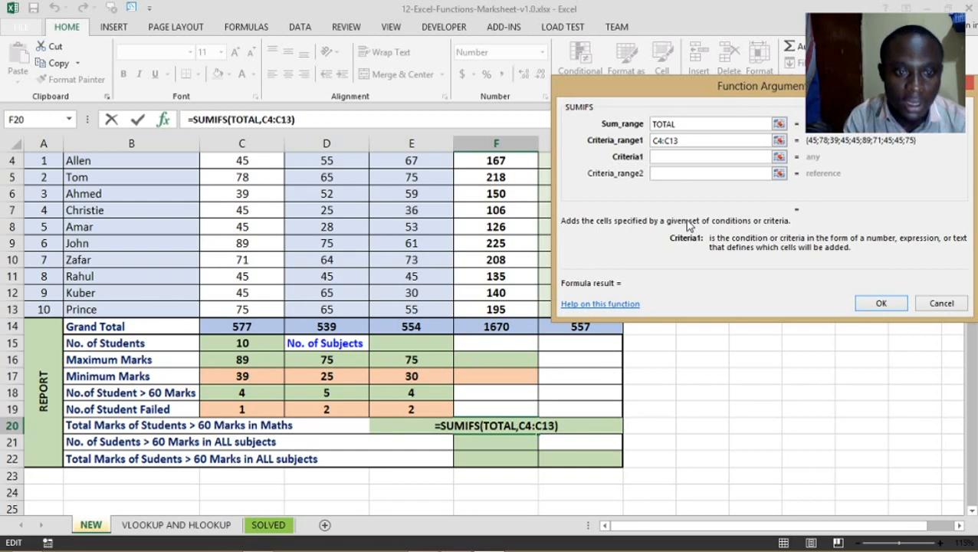
pyautogui.write('>60')
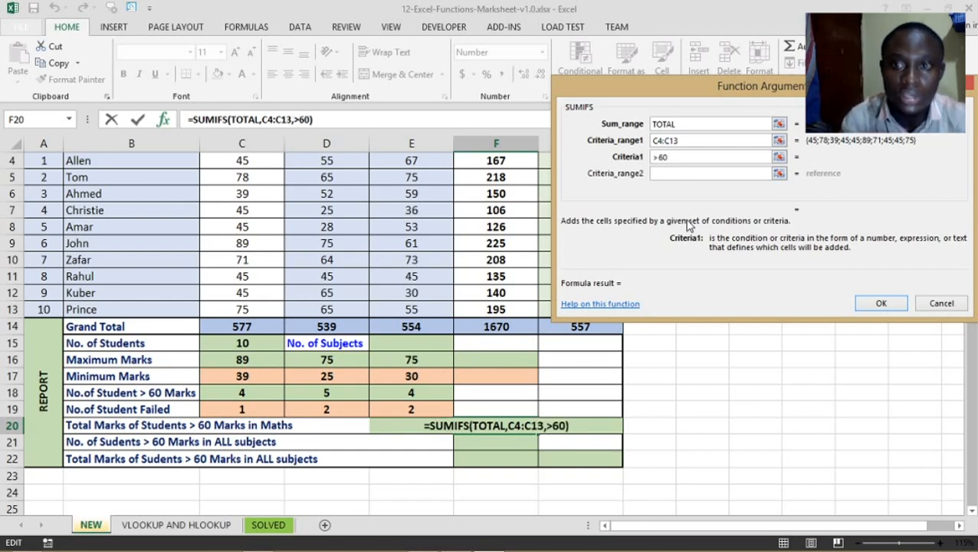
pyautogui.click(886, 305)
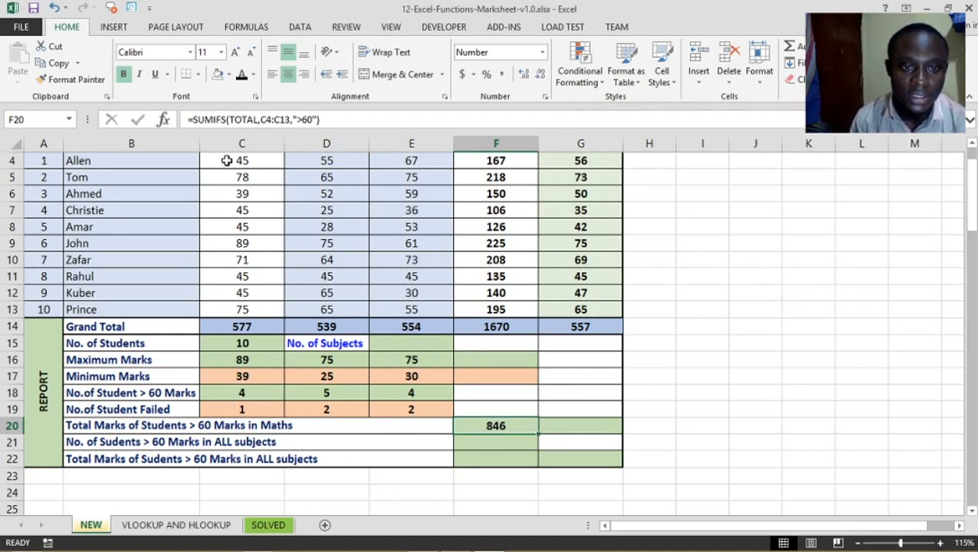
# Step: Check the SUMIFS result in F20 against the combined sum of the totals in F5, F9, F10 and F13
pyautogui.scroll(1, 253, 212)
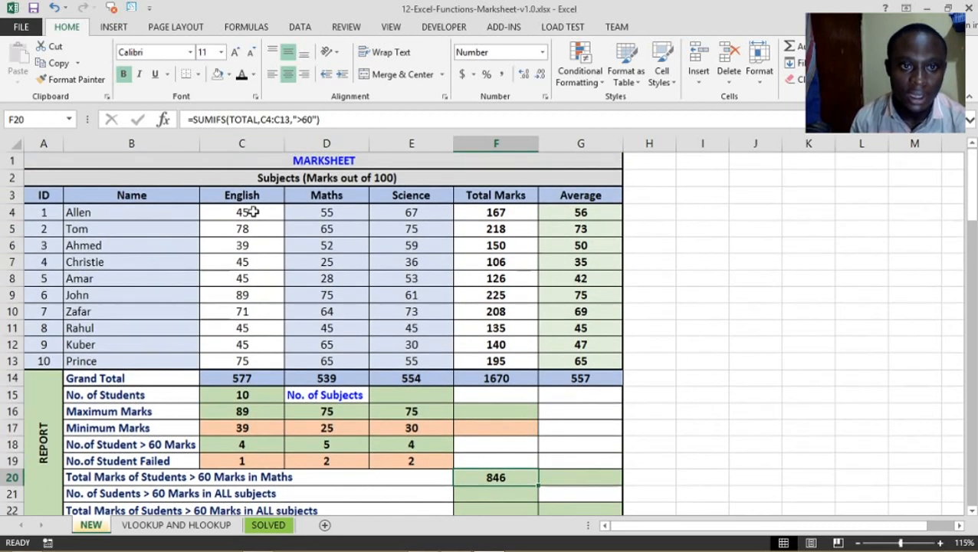
pyautogui.scroll(-1, 244, 362)
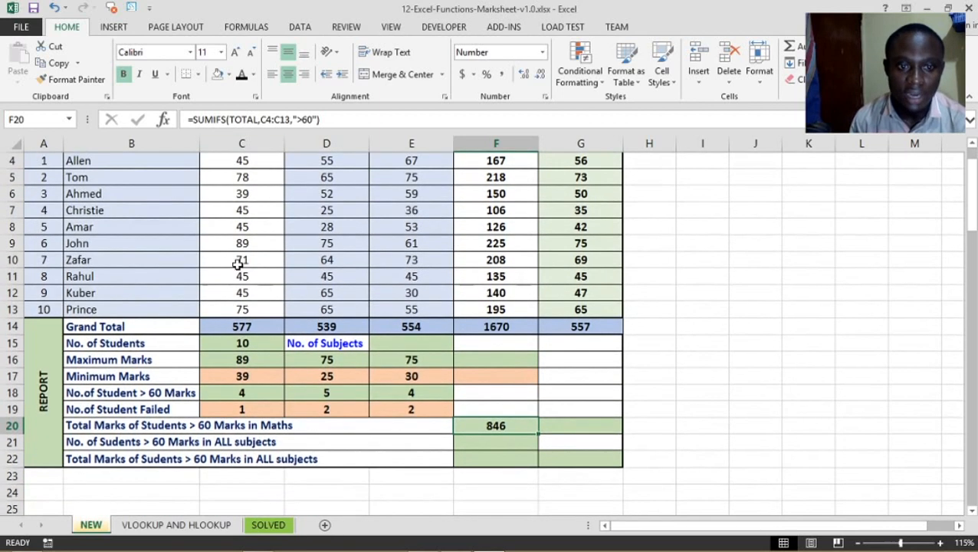
pyautogui.scroll(1, 525, 201)
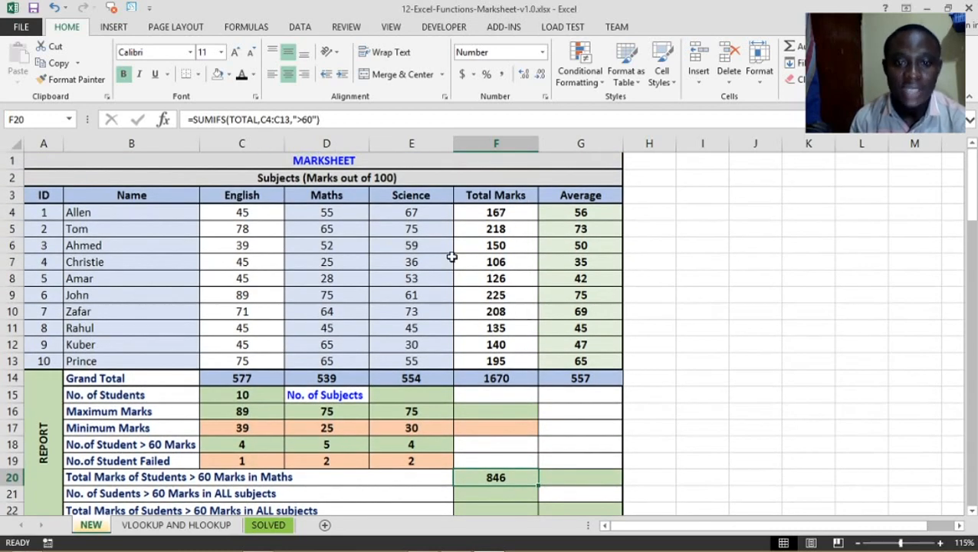
pyautogui.click(506, 228)
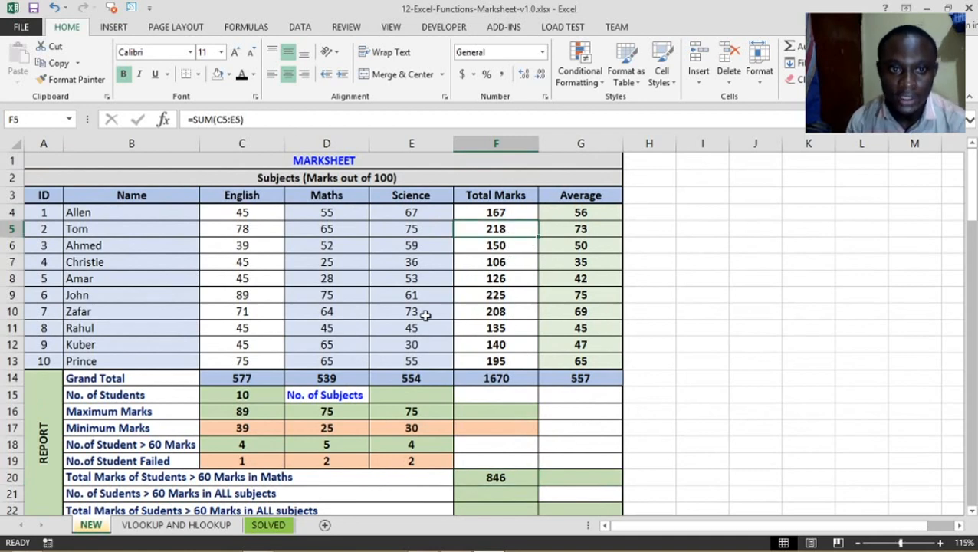
pyautogui.keyDown('ctrl'); pyautogui.click(511, 295); pyautogui.keyUp('ctrl')
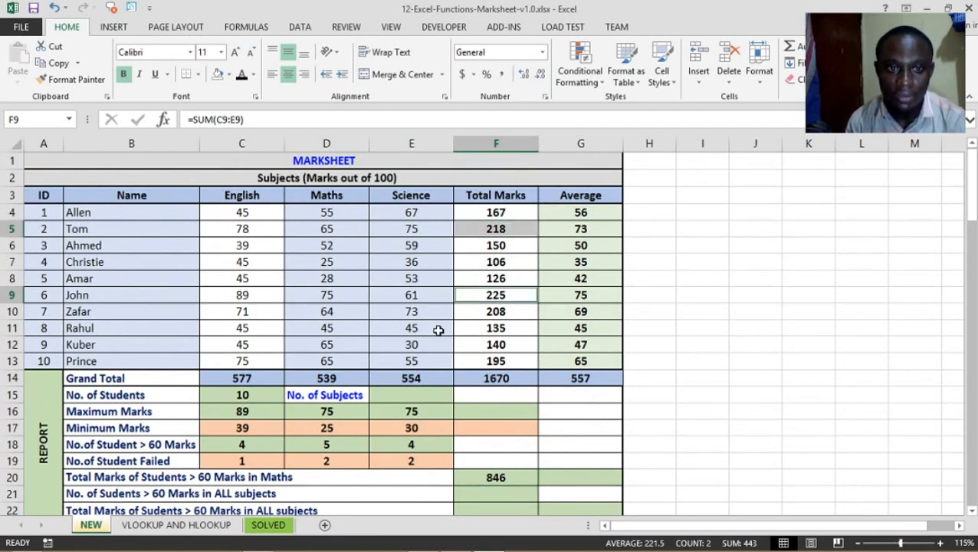
pyautogui.keyDown('ctrl'); pyautogui.click(496, 311); pyautogui.keyUp('ctrl')
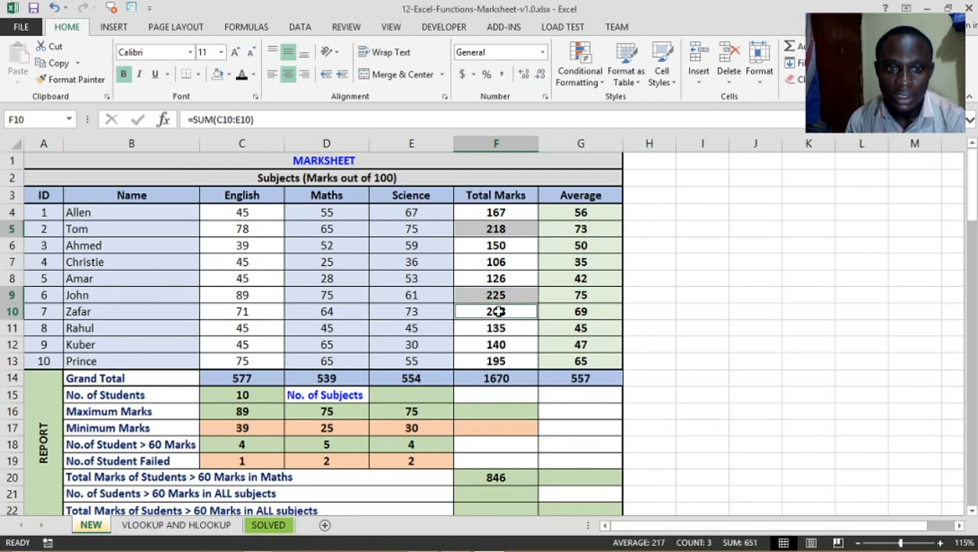
pyautogui.keyDown('ctrl'); pyautogui.click(499, 363); pyautogui.keyUp('ctrl')
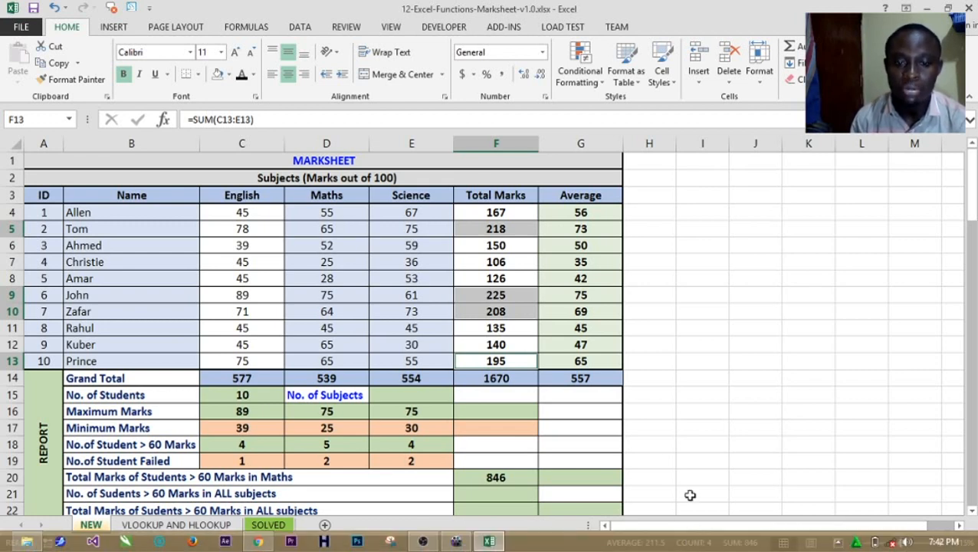
pyautogui.click(502, 477)
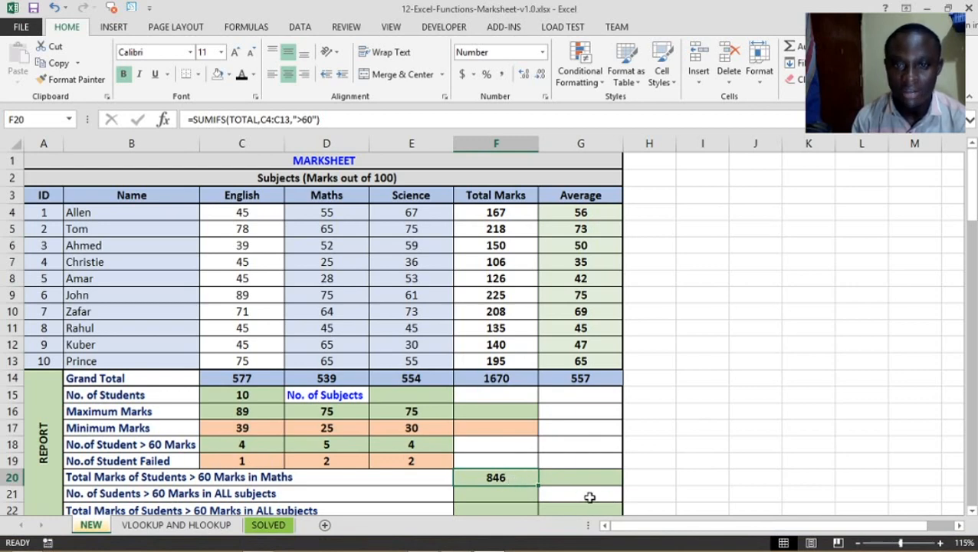
# Step: Start an AVERAGEIFS formula in G20 with TOTAL (F4:F13) as the average range
pyautogui.click(573, 478)
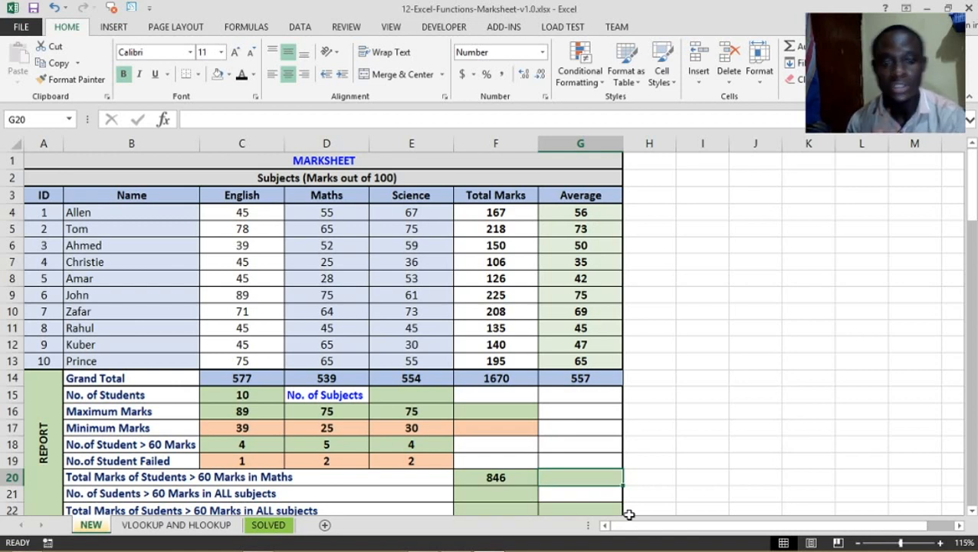
pyautogui.write('=')
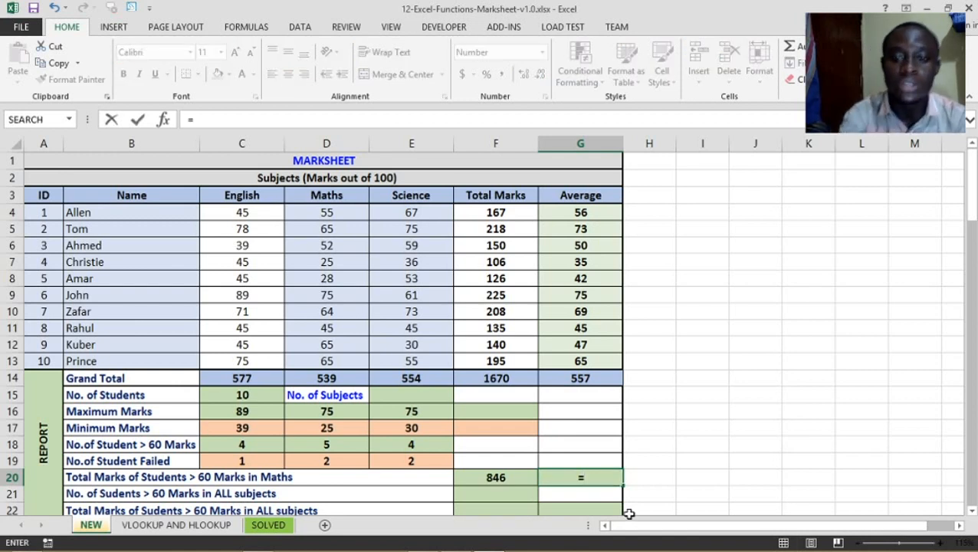
pyautogui.write('av')
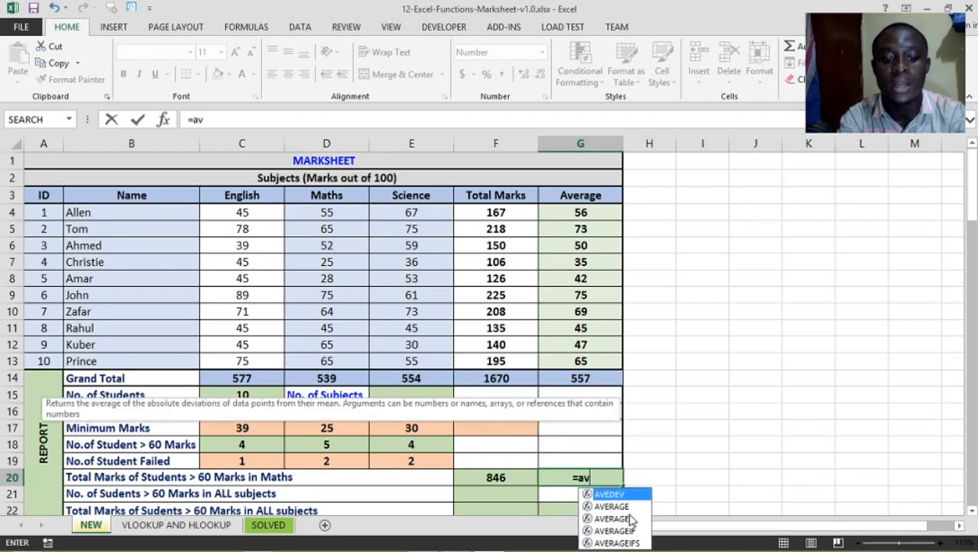
pyautogui.write('erageifs')
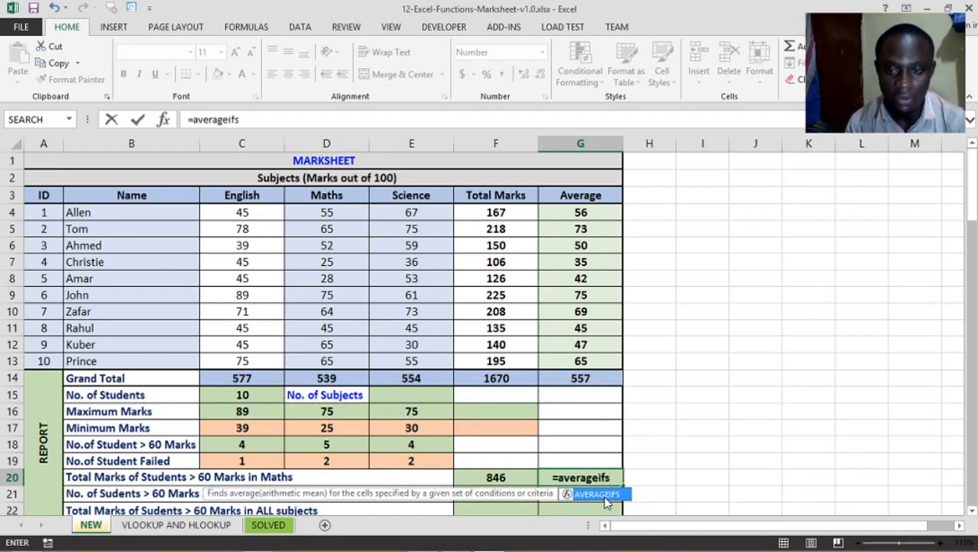
pyautogui.doubleClick(603, 496)
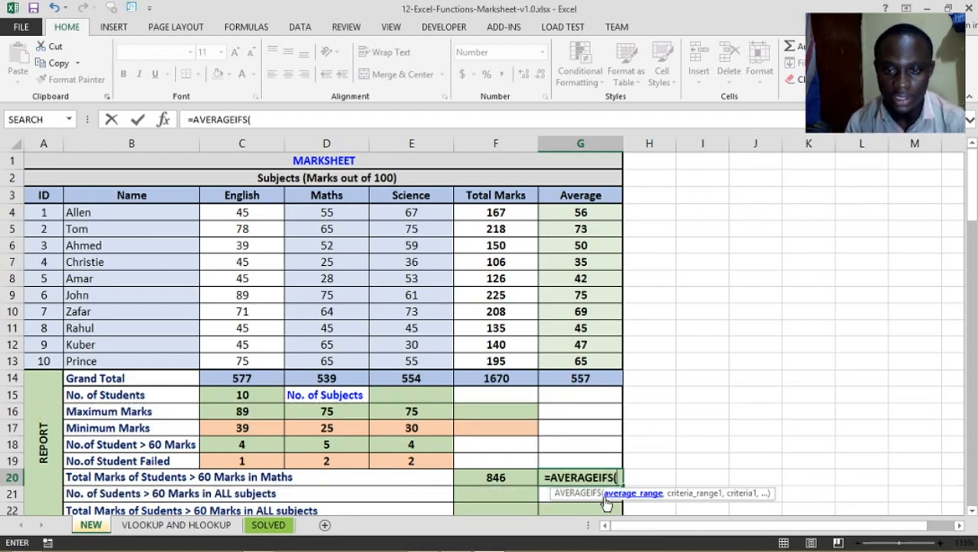
pyautogui.click(164, 120)
pyautogui.moveTo(495, 212); pyautogui.dragTo(506, 360)
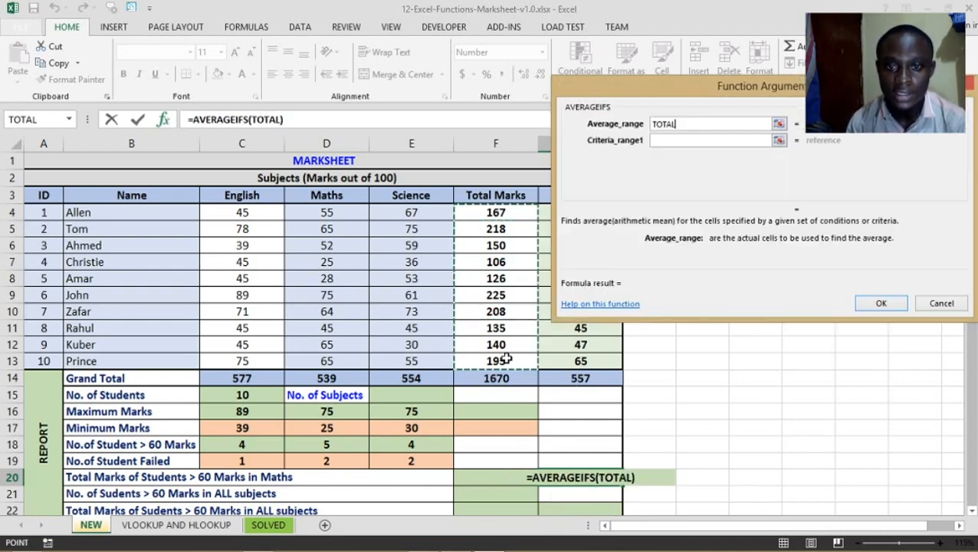
# Step: Complete the AVERAGEIFS in G20 with criteria range C4:C13 and criteria >60
pyautogui.click(719, 140)
pyautogui.moveTo(233, 212); pyautogui.dragTo(272, 361)
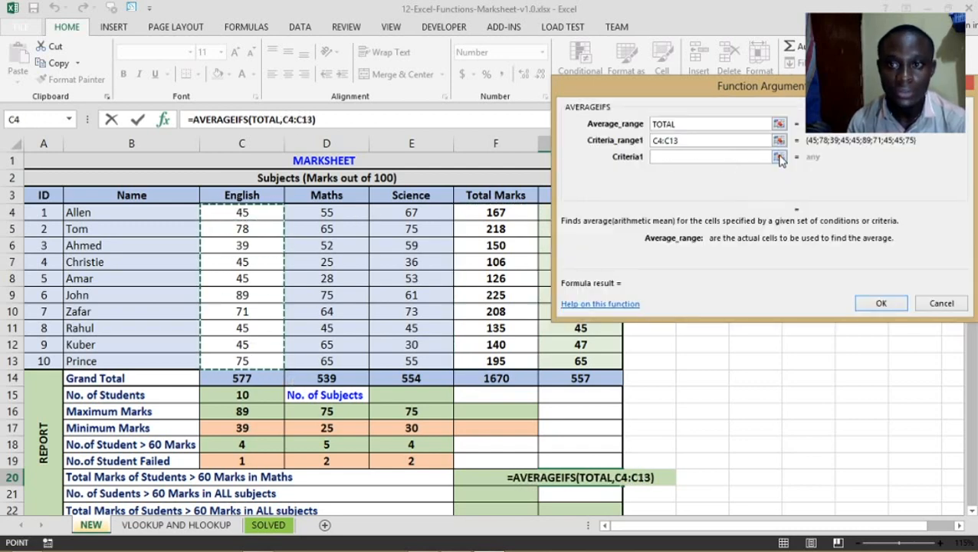
pyautogui.click(743, 158)
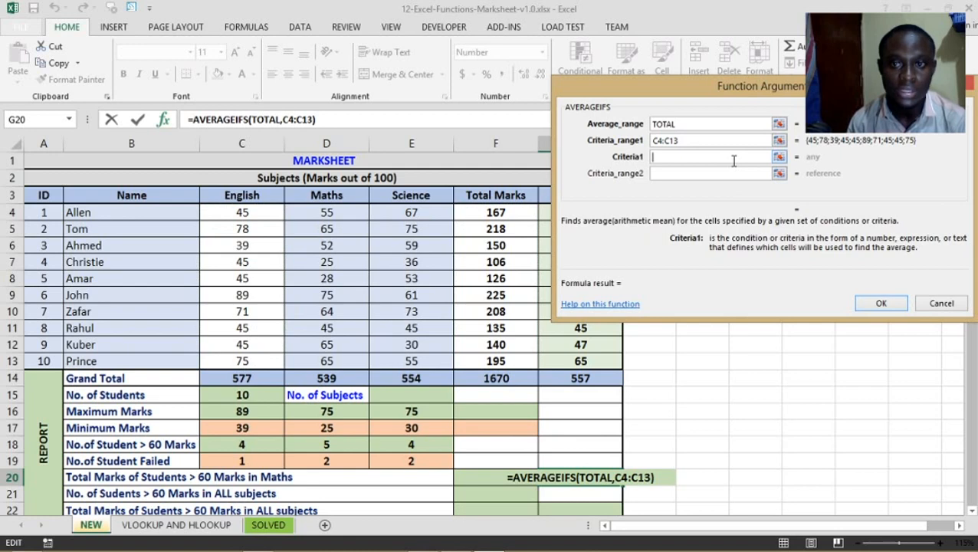
pyautogui.write('>')
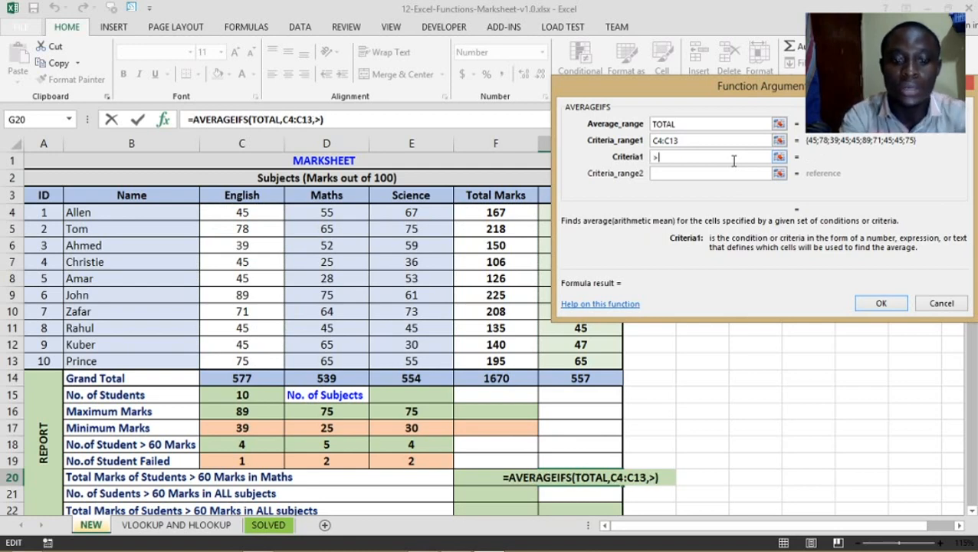
pyautogui.write('60')
pyautogui.press('Return')
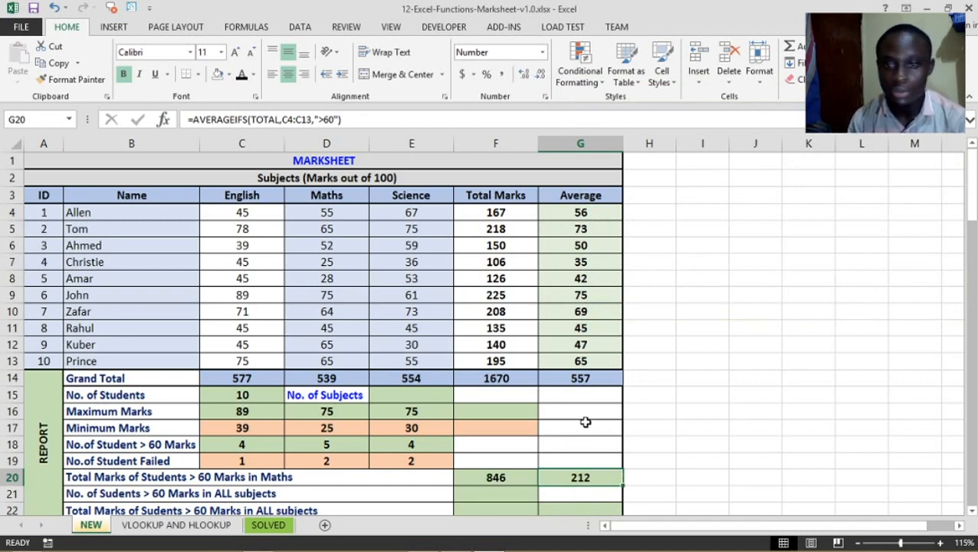
# Step: Check the AVERAGEIFS result in G20 against the average of the totals in F5, F9, F10 and F13
pyautogui.click(495, 229)
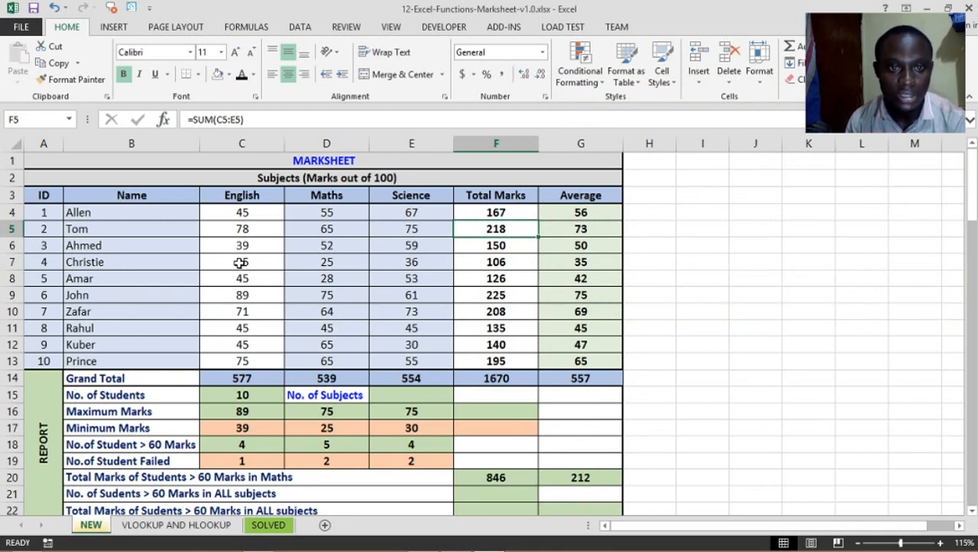
pyautogui.keyDown('ctrl'); pyautogui.click(515, 297); pyautogui.keyUp('ctrl')
pyautogui.keyDown('ctrl'); pyautogui.click(498, 313); pyautogui.keyUp('ctrl')
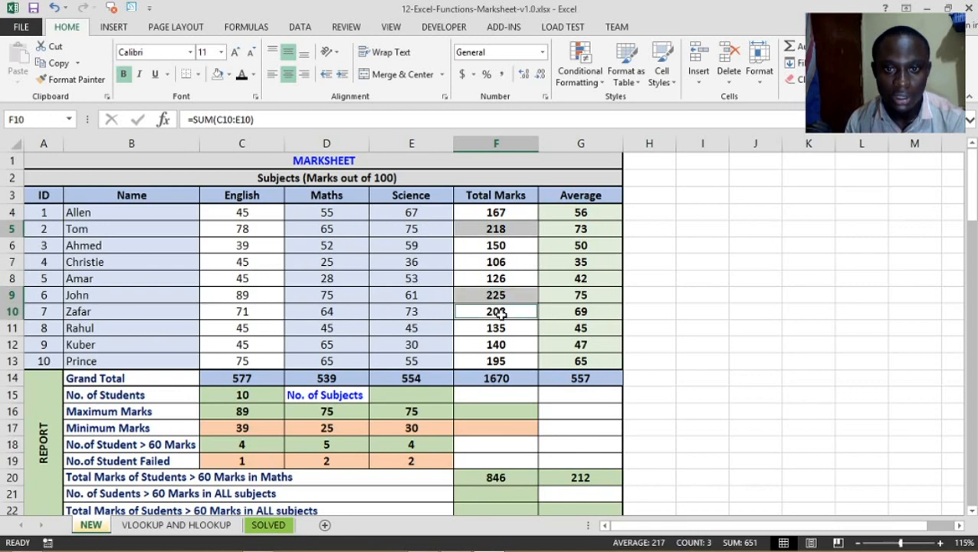
pyautogui.keyDown('ctrl'); pyautogui.click(489, 362); pyautogui.keyUp('ctrl')
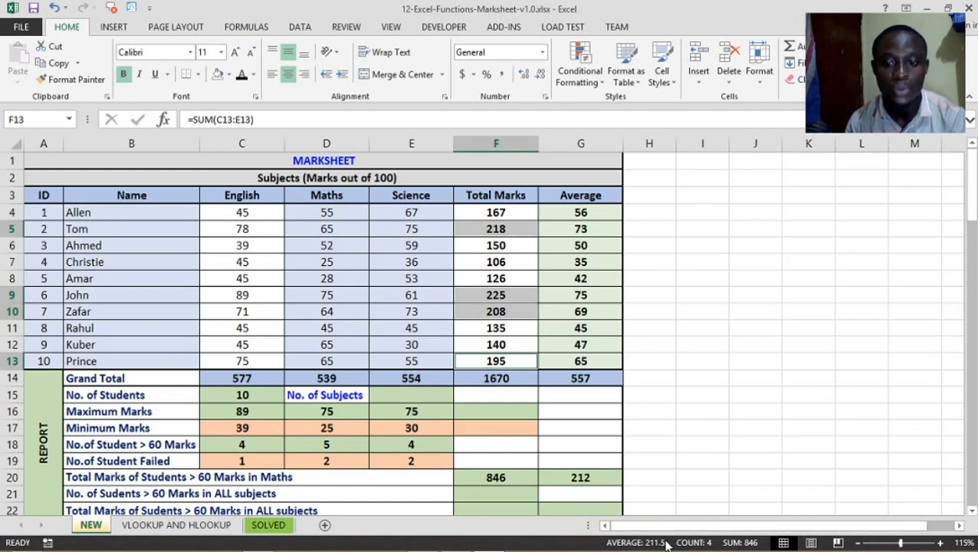
pyautogui.click(569, 477)
# Step: Correct the spelling in the B21 label so it reads "No. of Students > 60 Marks in ALL subjects"
pyautogui.scroll(-2, 567, 438)
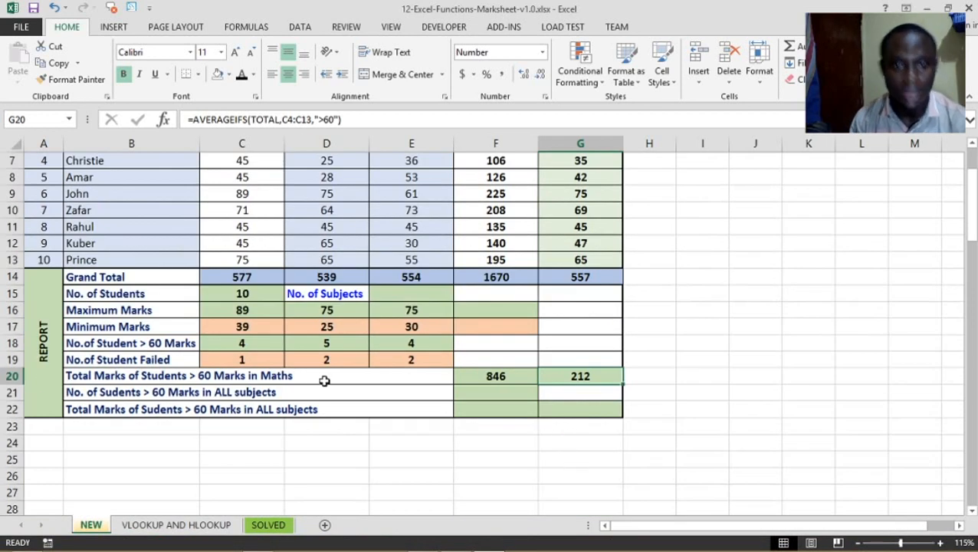
pyautogui.doubleClick(109, 392)
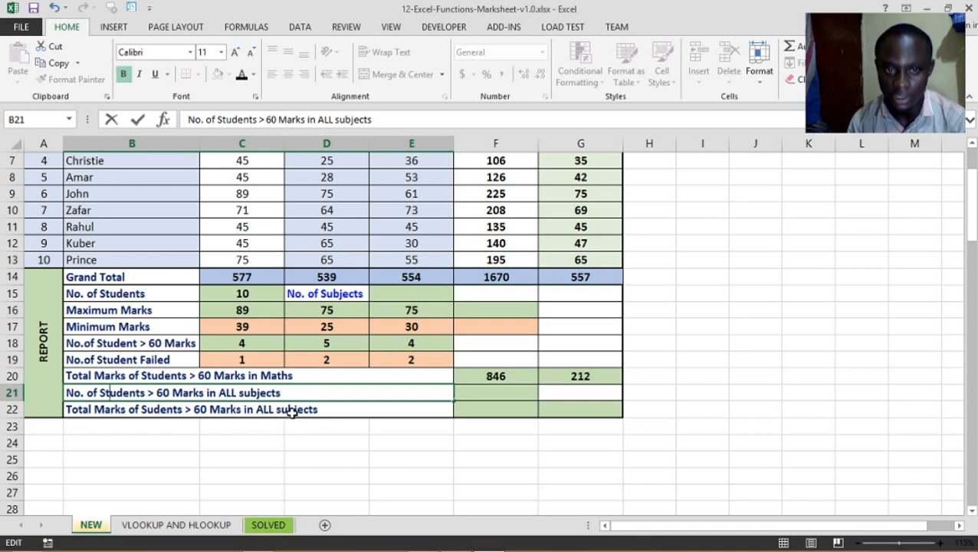
pyautogui.click(498, 387)
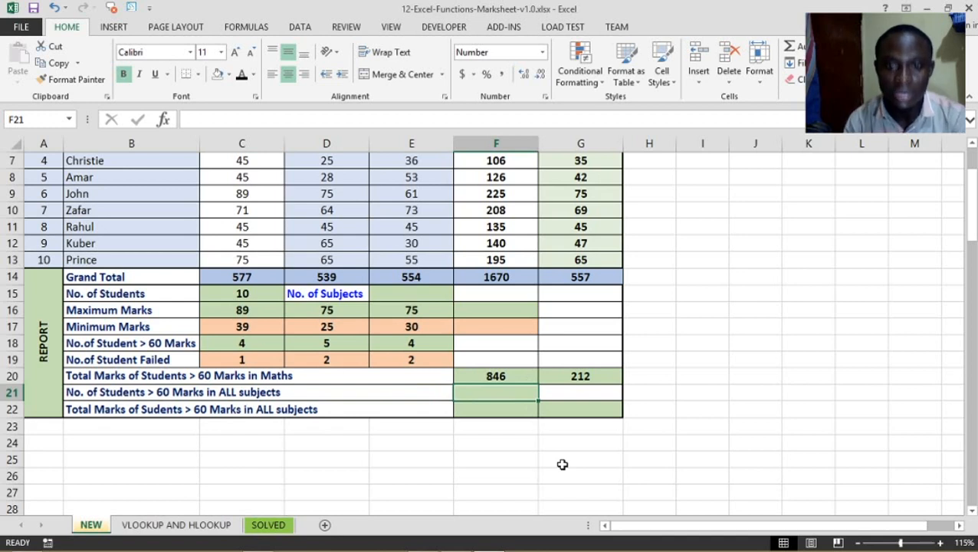
# Step: Start a COUNTIFS formula in F21 with the English marks C4:C13 as the first criteria range and criteria >60
pyautogui.write('=cou')
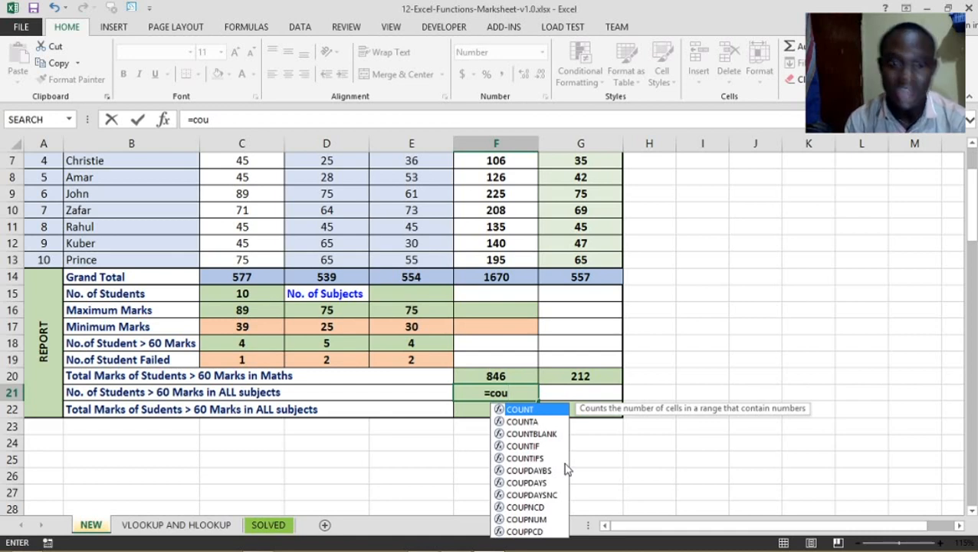
pyautogui.write('ntifs')
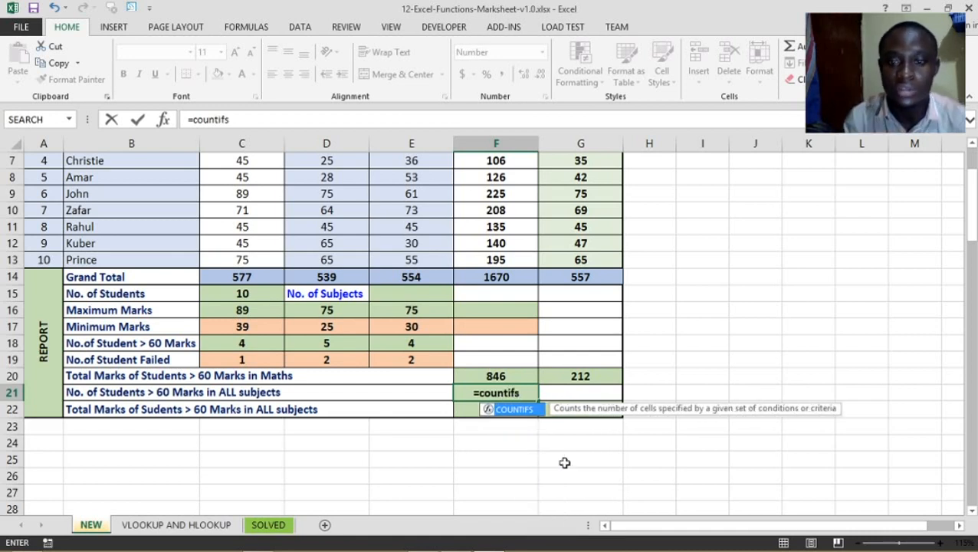
pyautogui.doubleClick(529, 412)
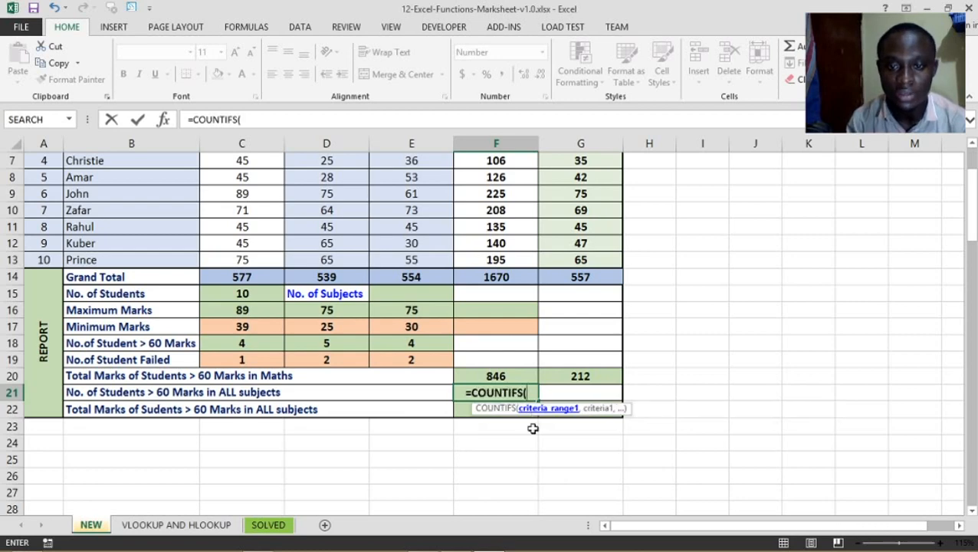
pyautogui.click(164, 119)
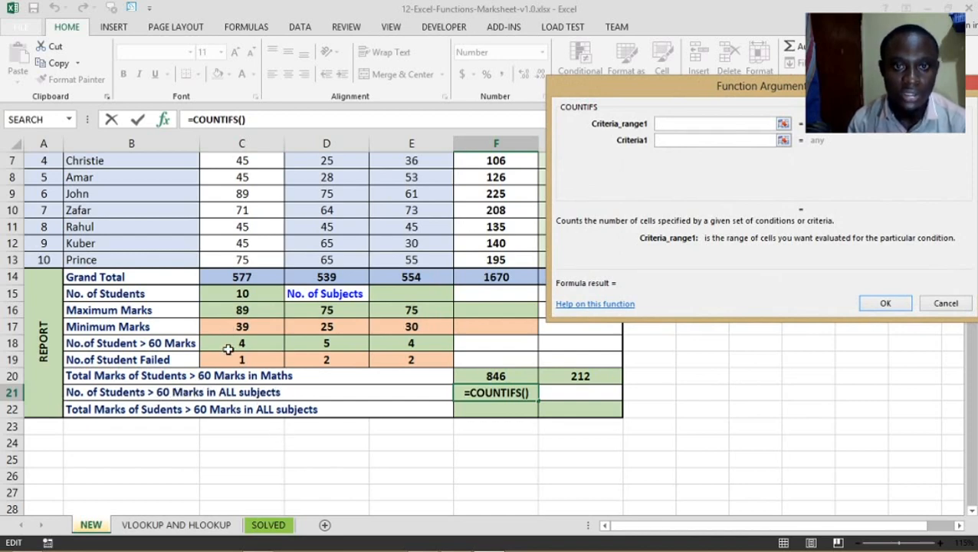
pyautogui.scroll(2, 236, 306)
pyautogui.moveTo(240, 214); pyautogui.dragTo(259, 361)
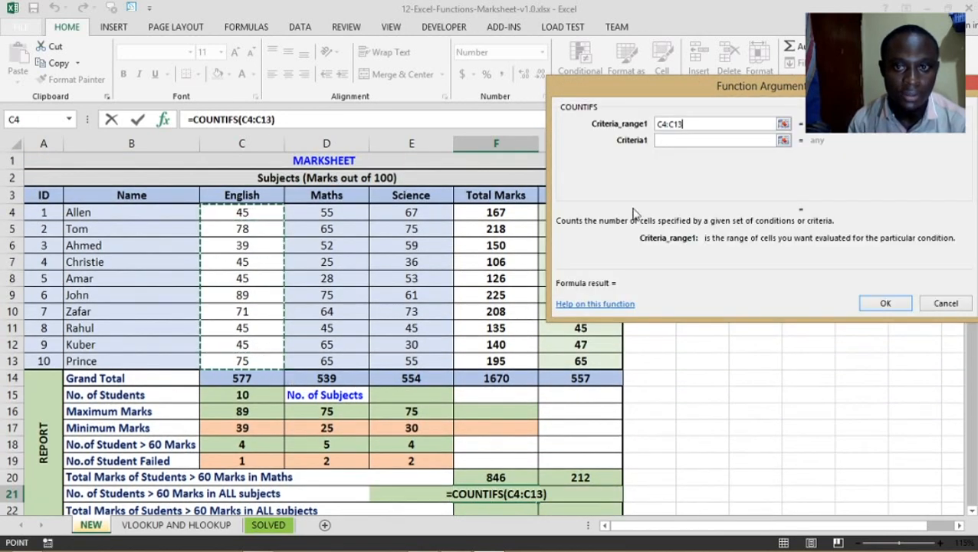
pyautogui.click(738, 139)
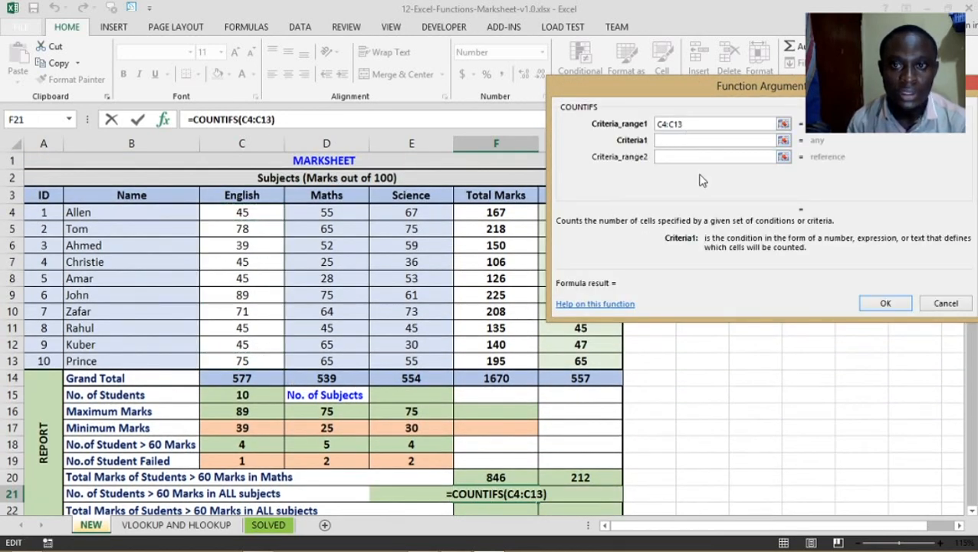
pyautogui.write('>')
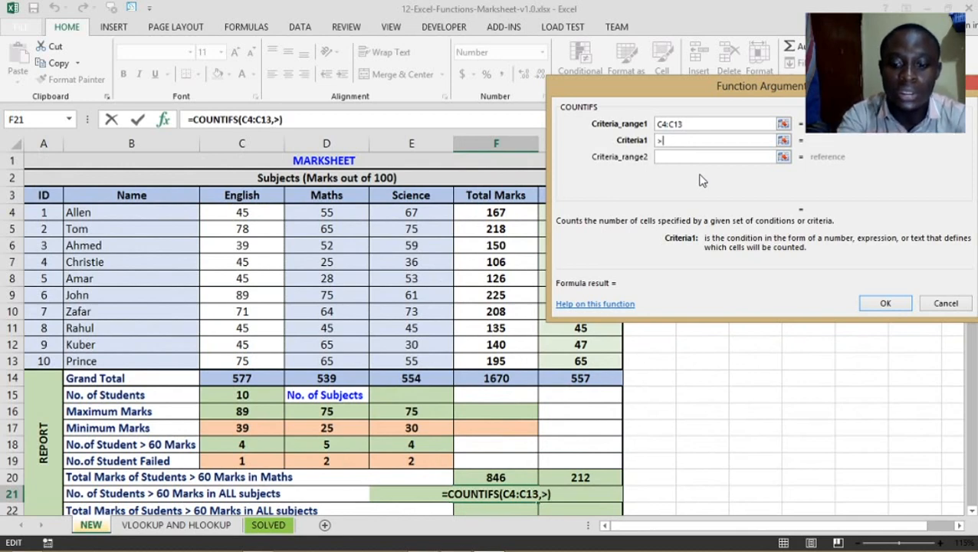
pyautogui.write('60')
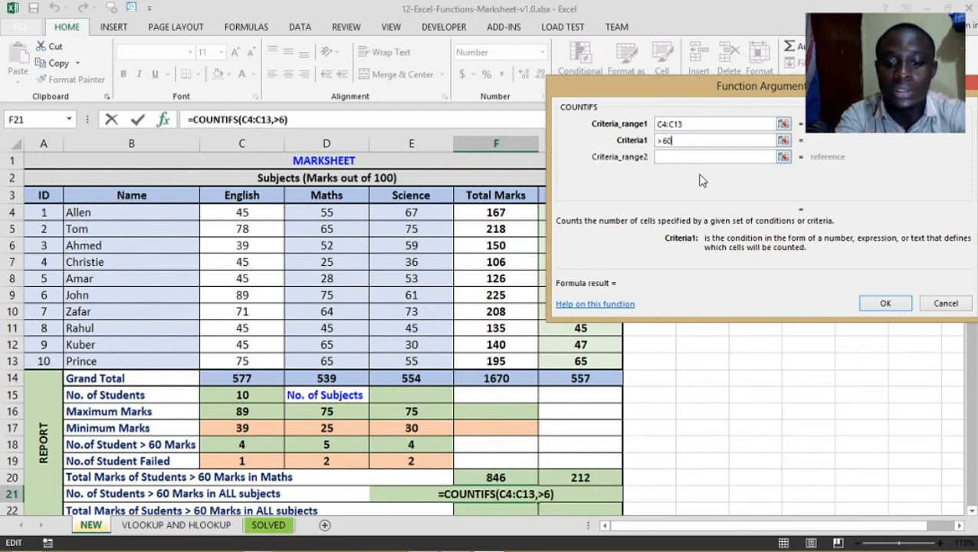
# Step: Add the Maths marks D4:D13 with criteria >60 as the second condition of the COUNTIFS
pyautogui.click(686, 158)
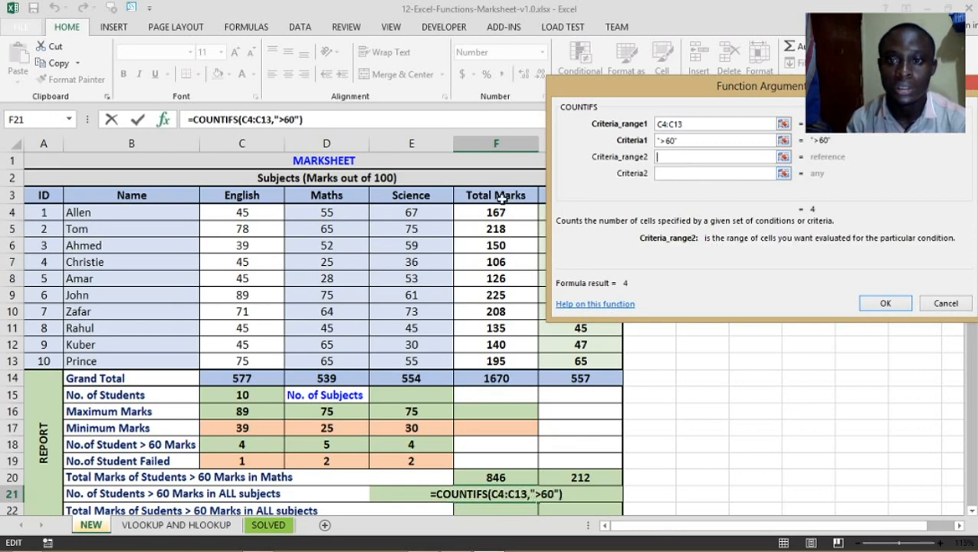
pyautogui.moveTo(337, 212); pyautogui.dragTo(347, 361)
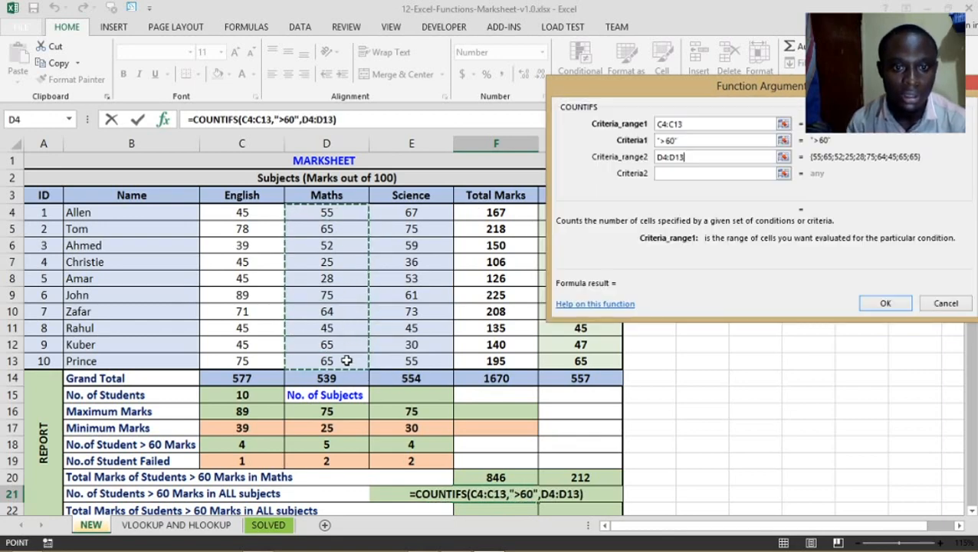
pyautogui.press('Tab')
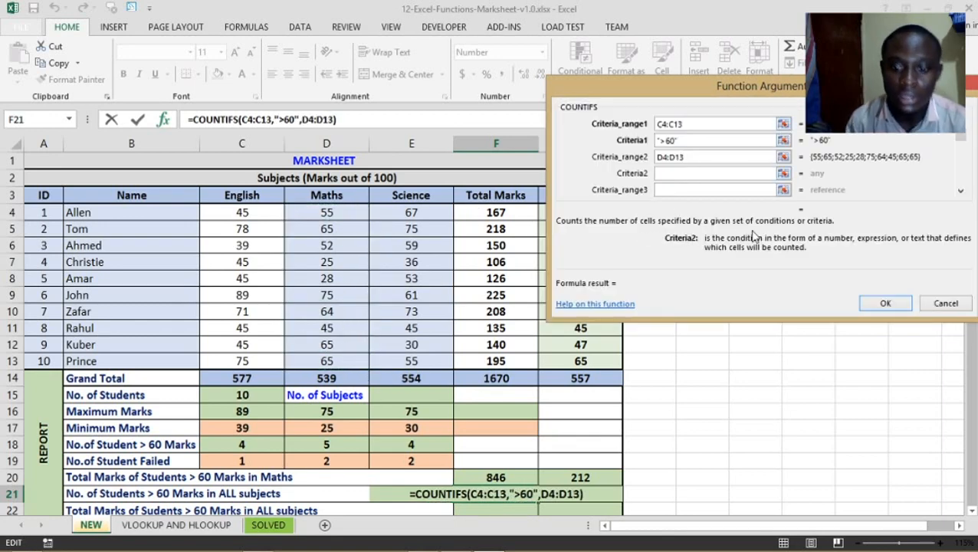
pyautogui.write('>60')
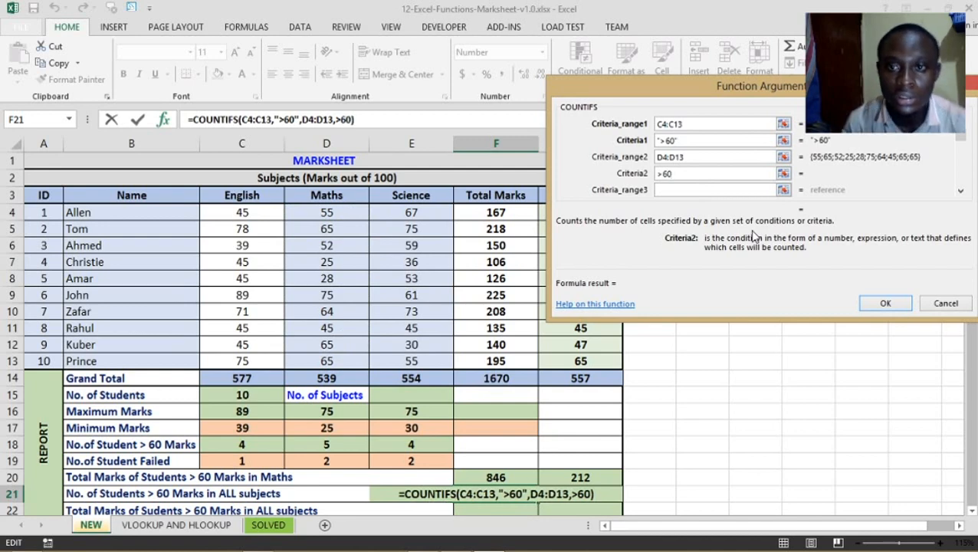
# Step: Add the Science marks E4:E13 with criteria >60 as the third condition and finish the COUNTIFS formula in F21
pyautogui.click(733, 187)
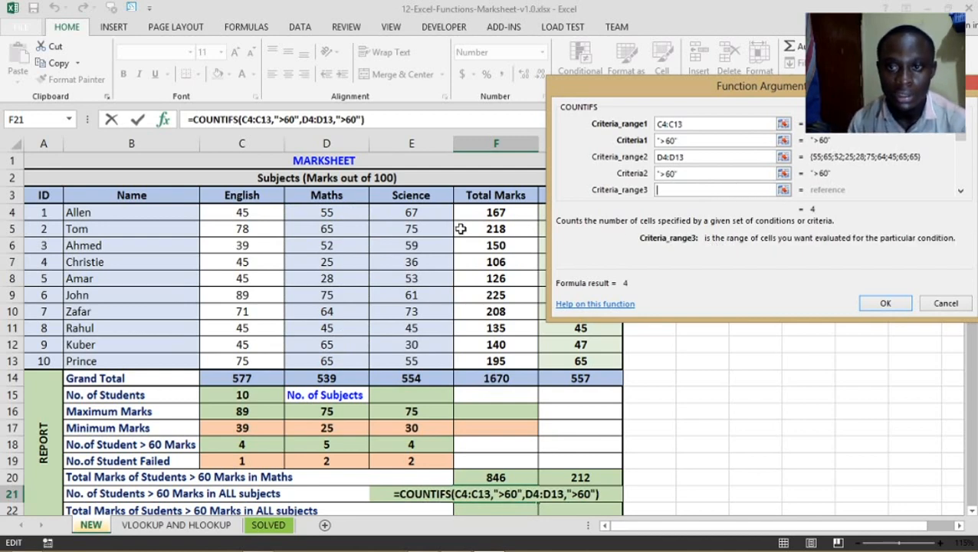
pyautogui.moveTo(414, 212); pyautogui.dragTo(430, 358)
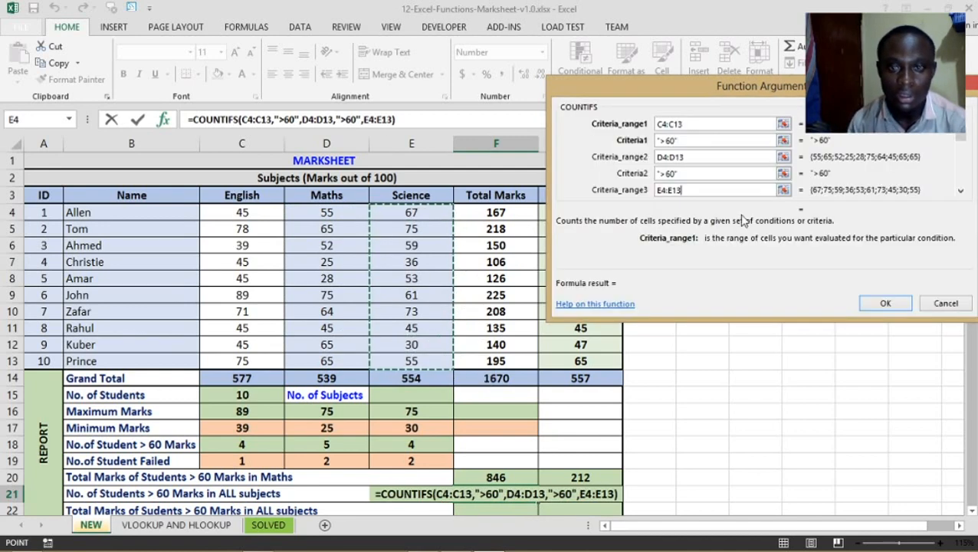
pyautogui.scroll(-2, 759, 216)
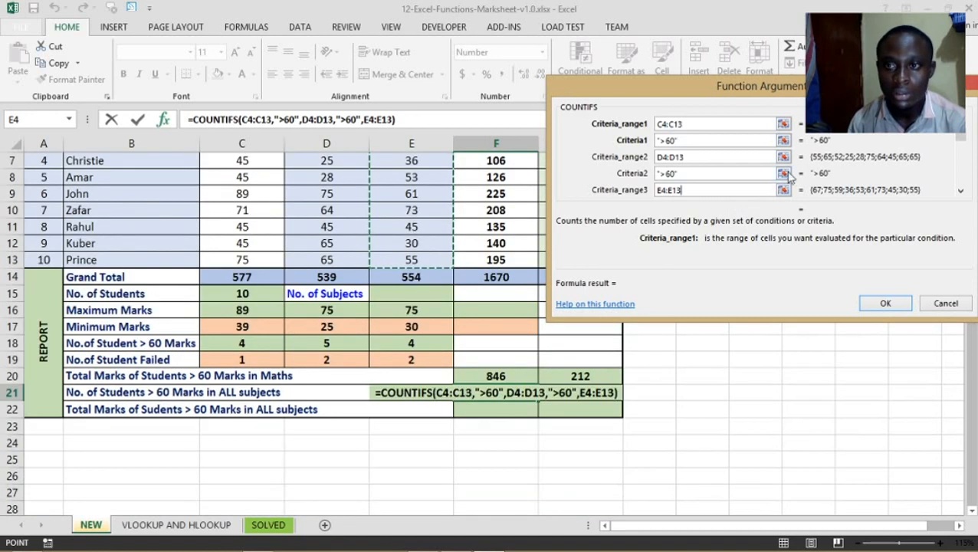
pyautogui.click(960, 191)
pyautogui.click(960, 191)
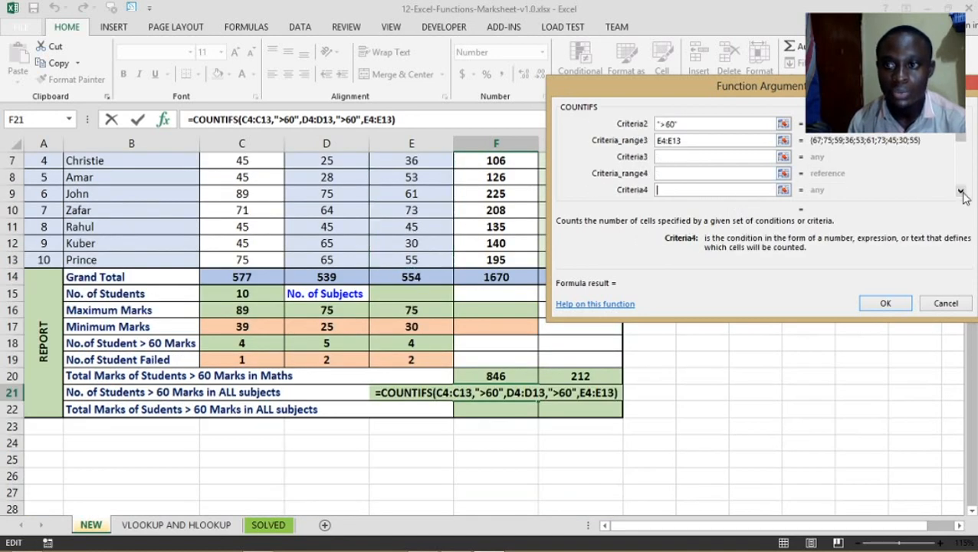
pyautogui.click(681, 156)
pyautogui.write('>60')
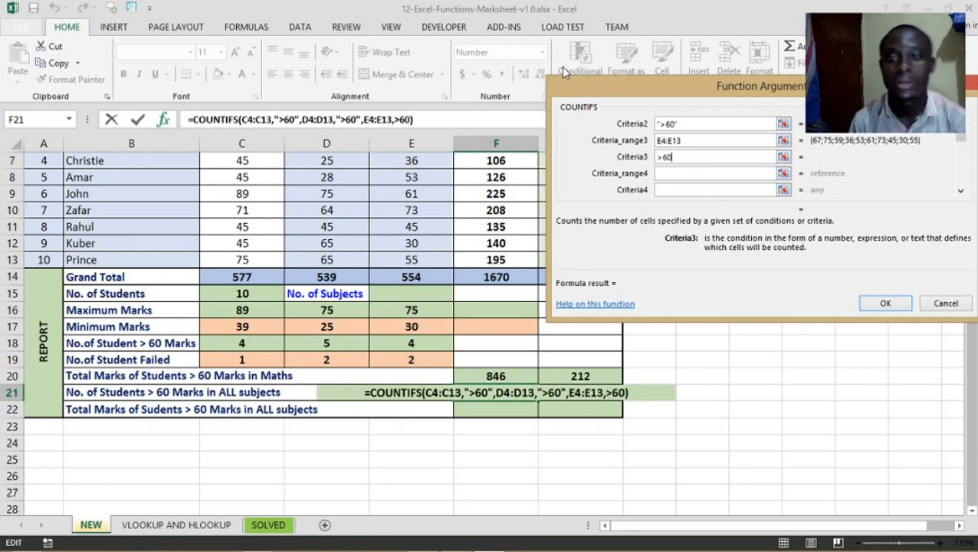
pyautogui.scroll(2, 257, 278)
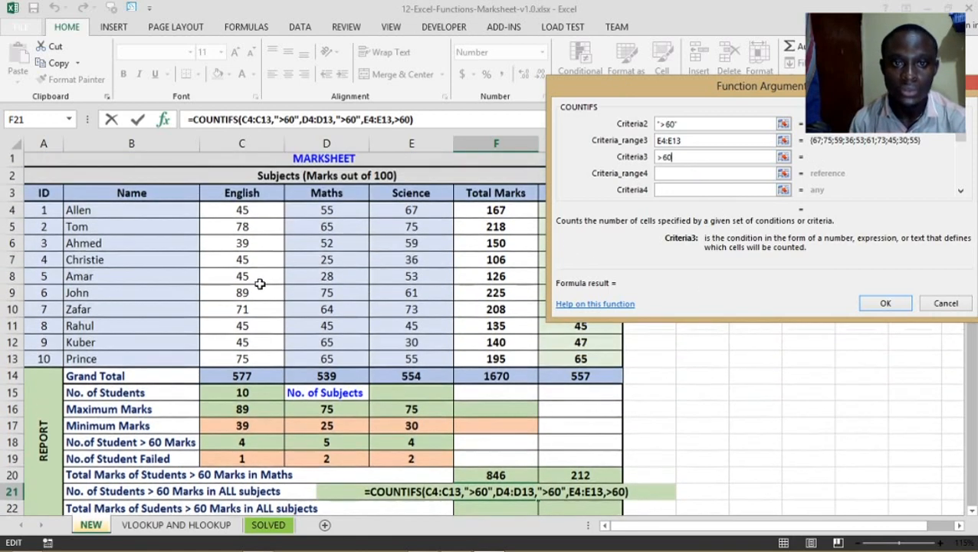
pyautogui.scroll(-1, 564, 378)
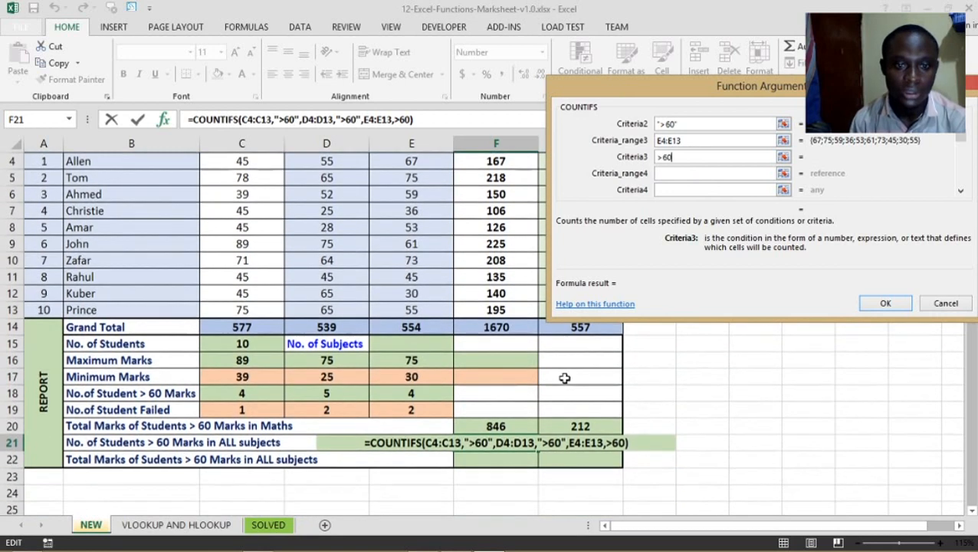
pyautogui.click(893, 305)
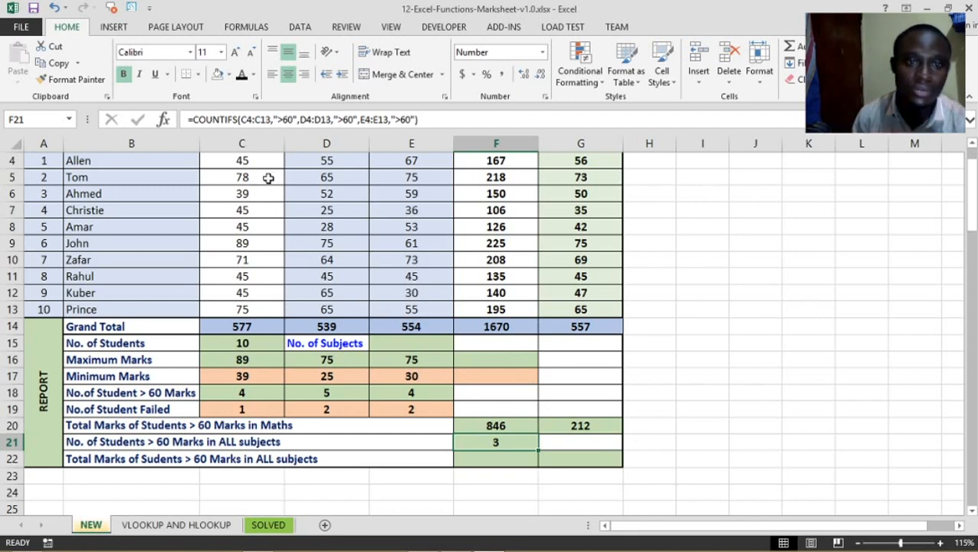
# Step: Check the COUNTIFS result in F21 against the English, Maths and Science marks in rows 5, 9 and 10
pyautogui.moveTo(271, 178); pyautogui.dragTo(406, 178)
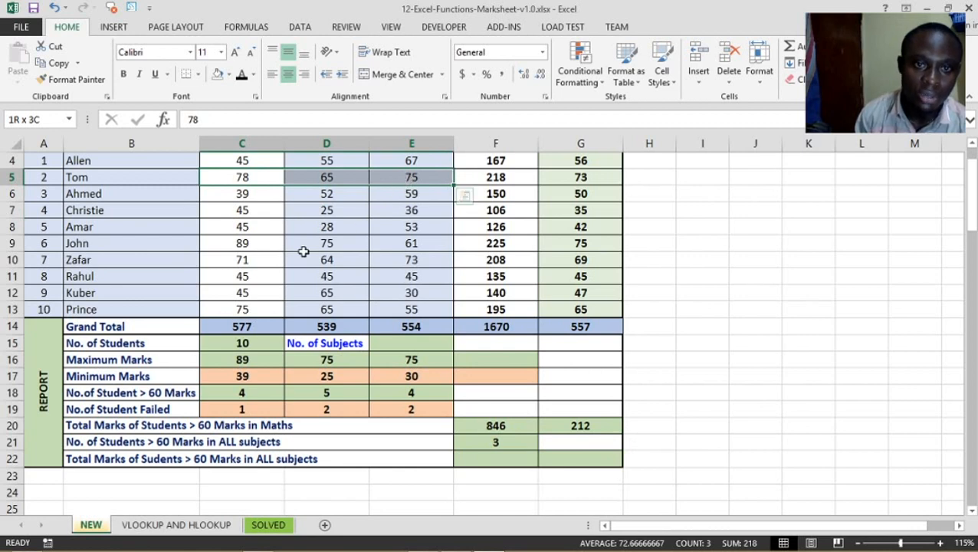
pyautogui.moveTo(240, 244); pyautogui.dragTo(411, 245)
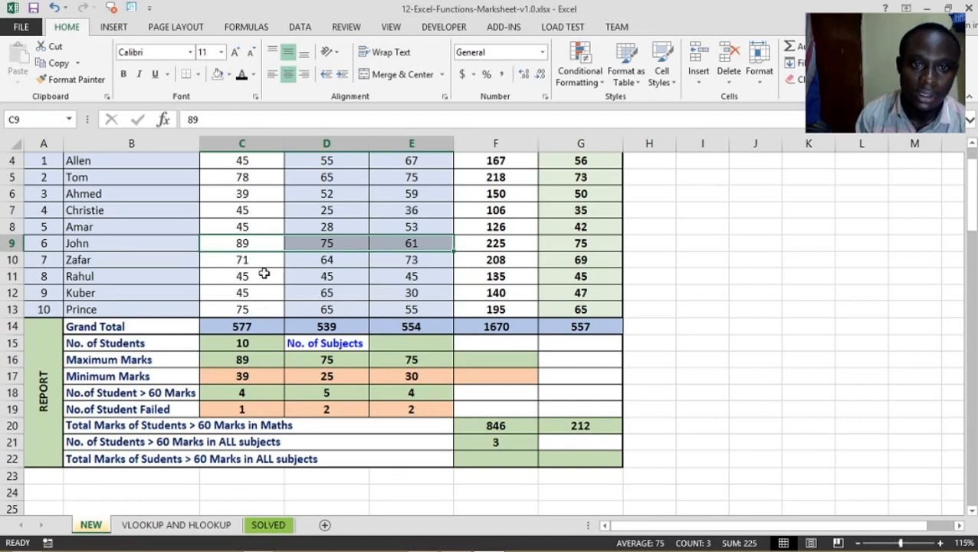
pyautogui.scroll(1, 262, 273)
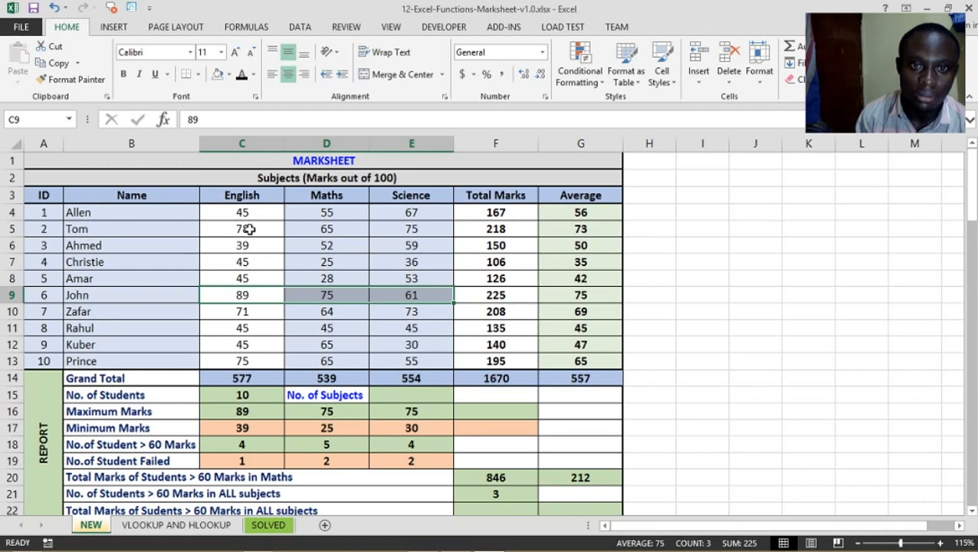
pyautogui.moveTo(249, 229); pyautogui.dragTo(411, 228)
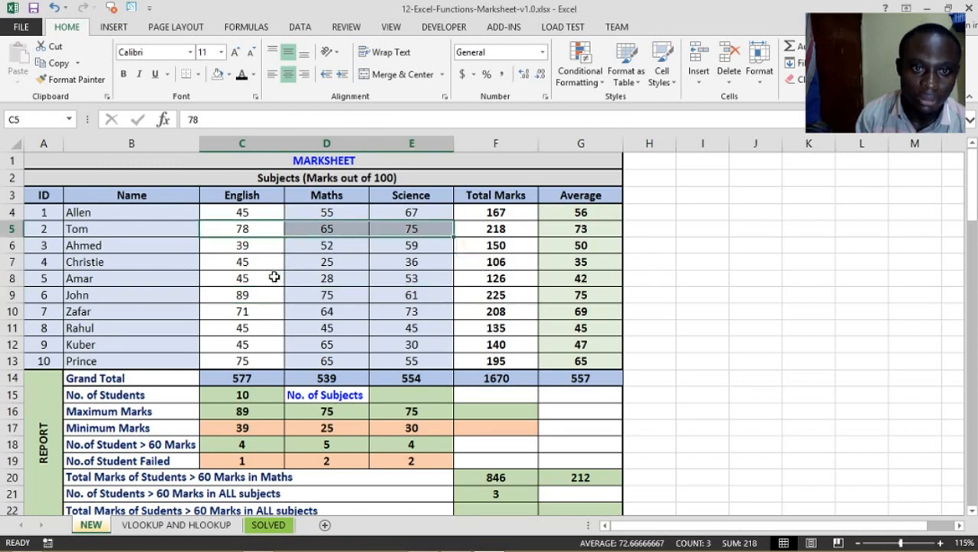
pyautogui.moveTo(251, 295); pyautogui.dragTo(412, 297)
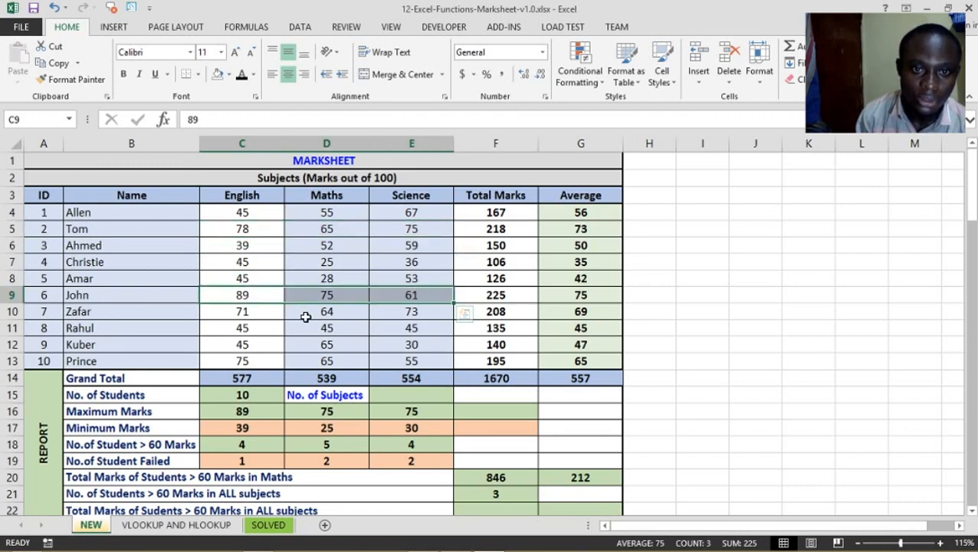
pyautogui.moveTo(257, 310); pyautogui.dragTo(414, 310)
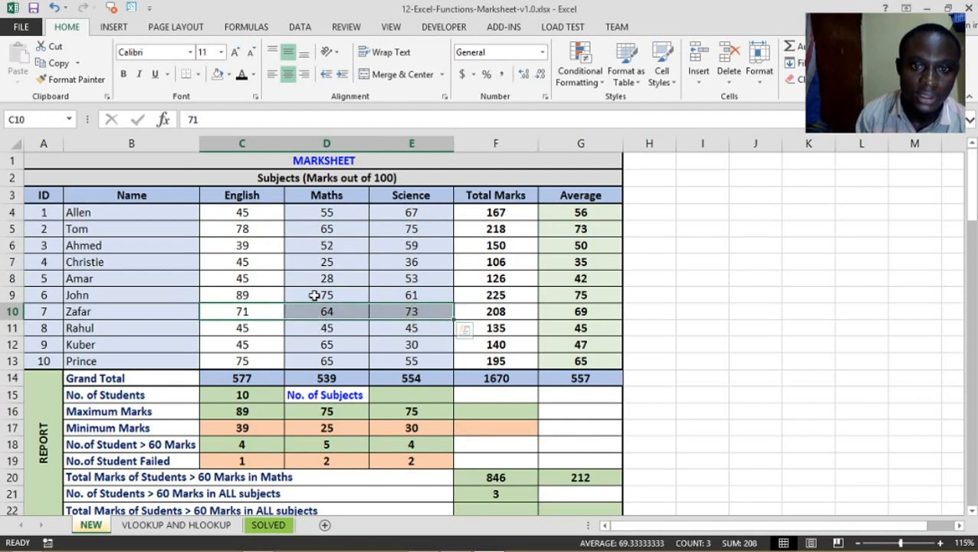
pyautogui.scroll(-4, 379, 303)
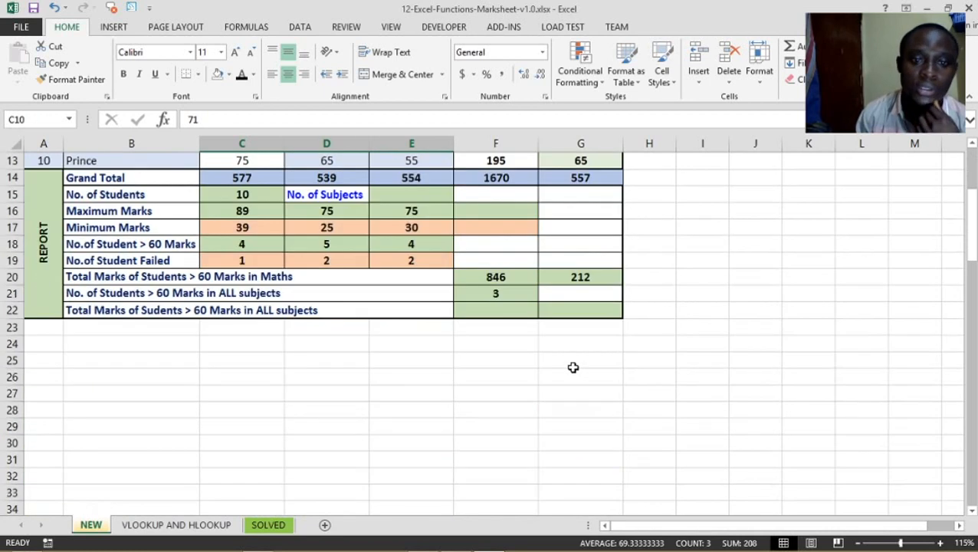
pyautogui.click(498, 290)
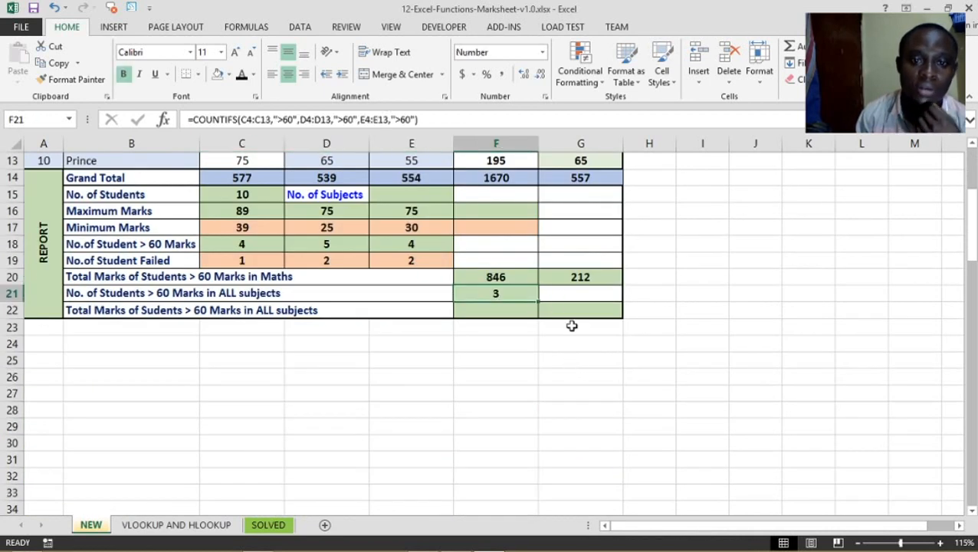
# Step: Correct the spelling in the B22 label so it reads "Total Marks of Students > 60 Marks in ALL subjects"
pyautogui.doubleClick(145, 311)
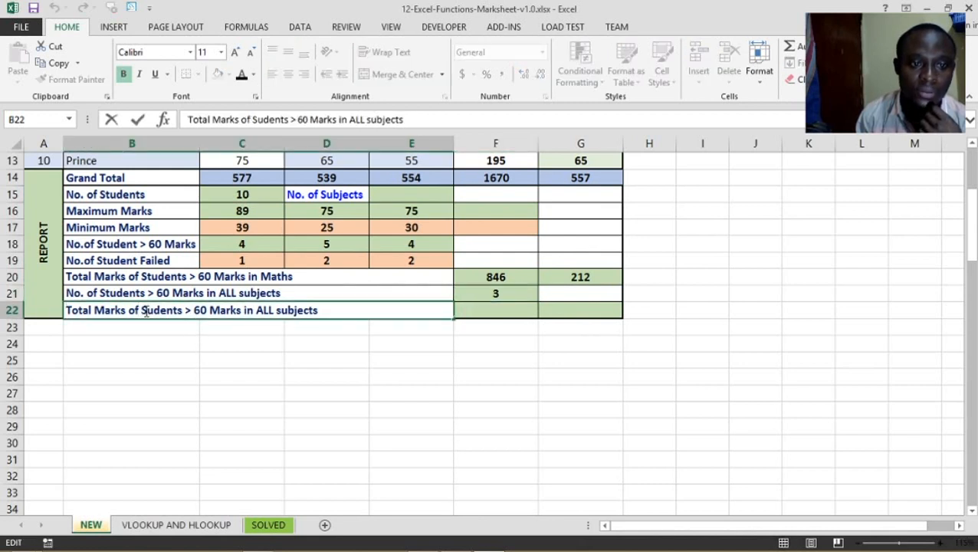
pyautogui.write('t')
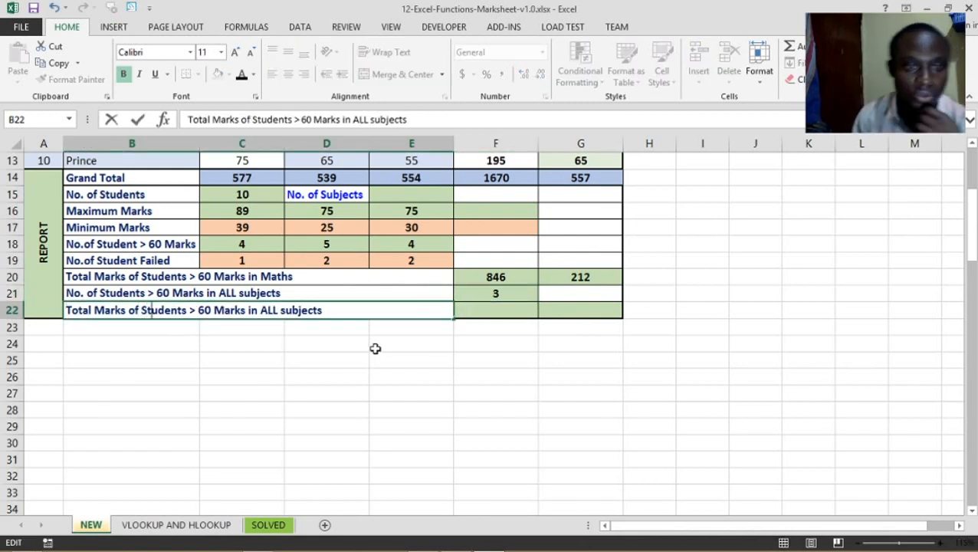
# Step: Start a SUMIFS formula in F22 with the Total Marks F4:F13, named TOTAL, as the sum range
pyautogui.click(506, 311)
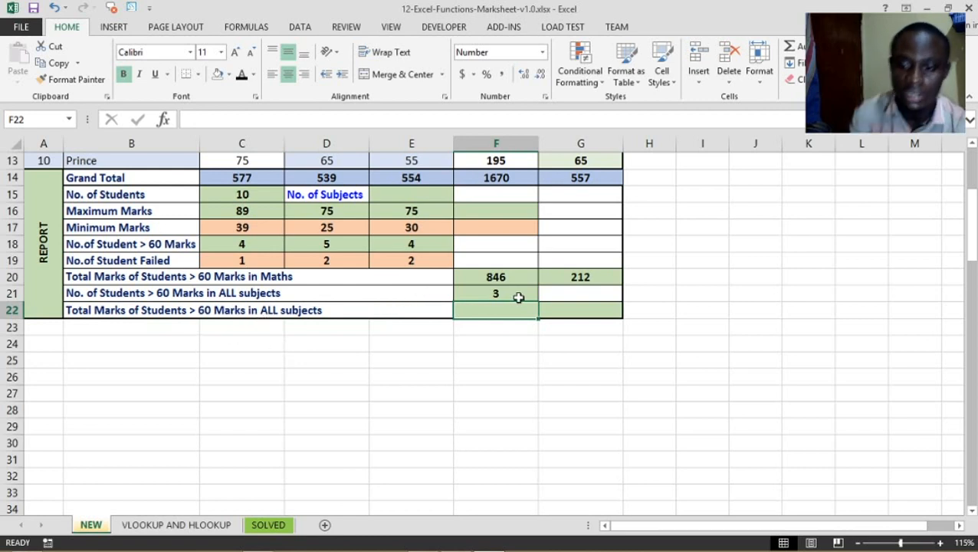
pyautogui.write('=sumifs')
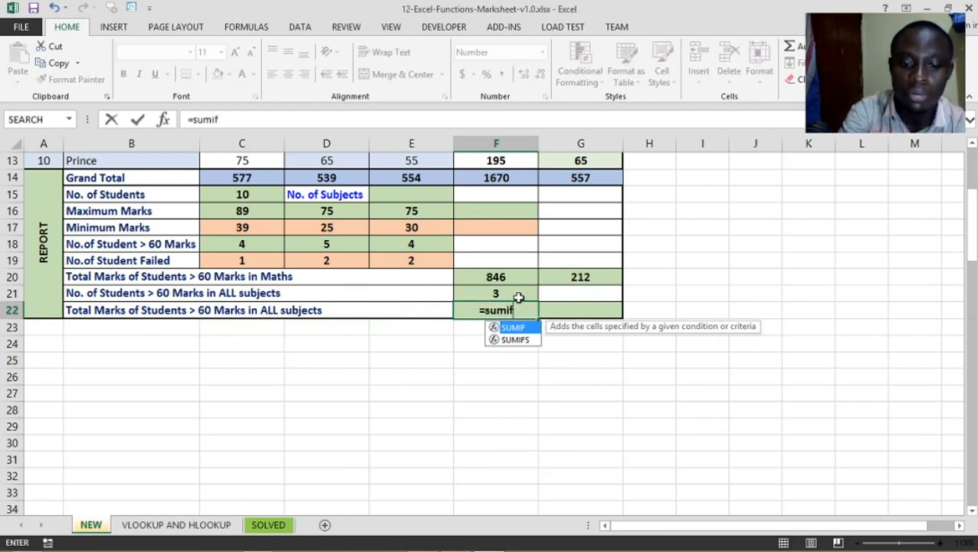
pyautogui.doubleClick(504, 335)
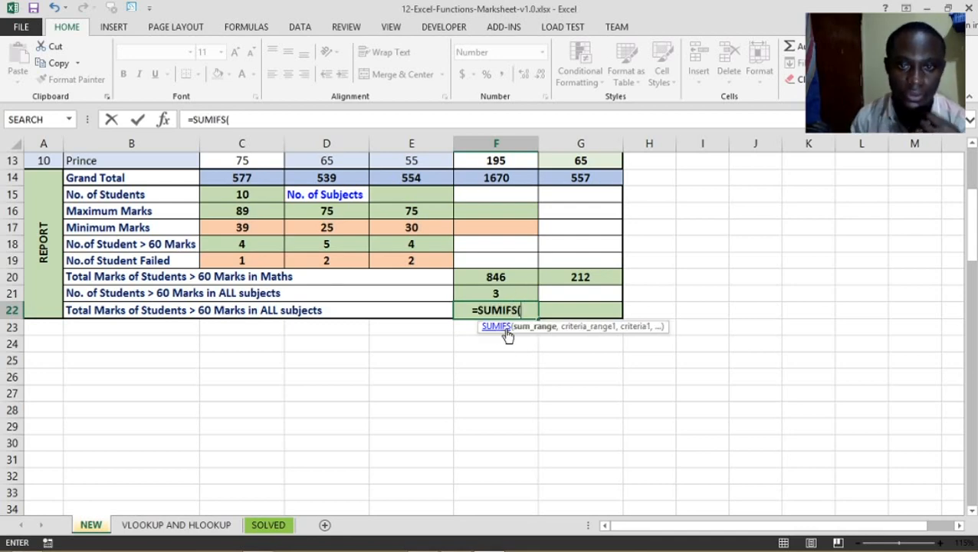
pyautogui.click(164, 119)
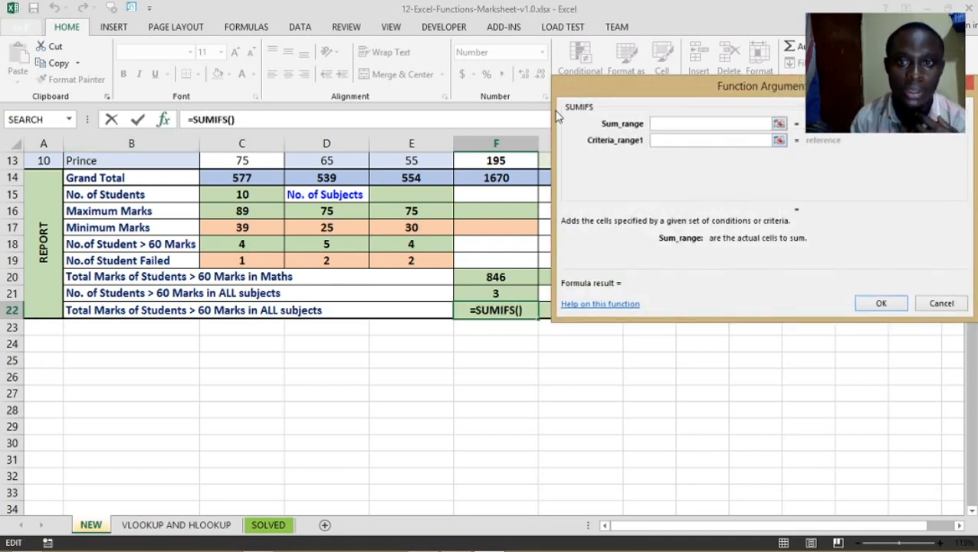
pyautogui.scroll(3, 490, 267)
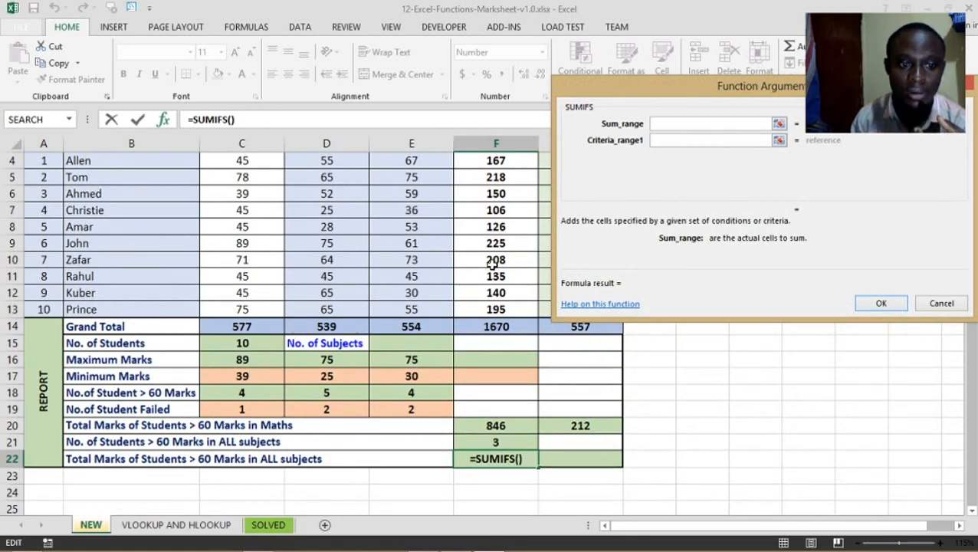
pyautogui.scroll(1, 473, 168)
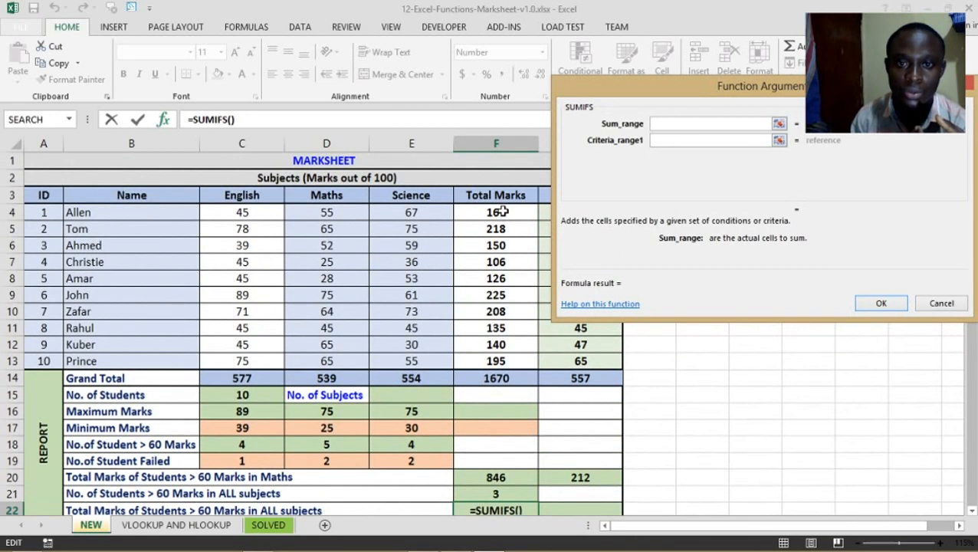
pyautogui.moveTo(497, 212); pyautogui.dragTo(508, 361)
pyautogui.press('Tab')
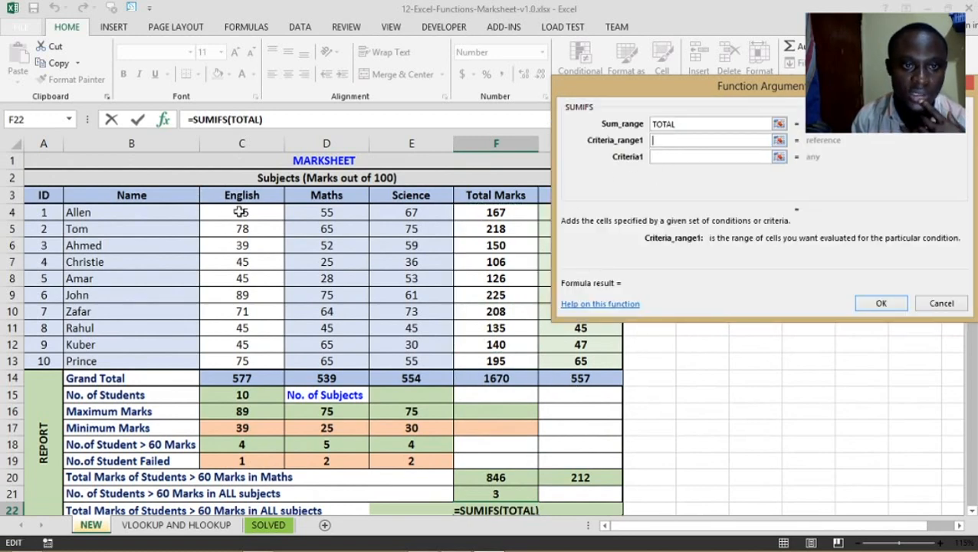
# Step: Set the English marks C4:C13 with criteria >60 as the first condition of the SUMIFS
pyautogui.moveTo(240, 212); pyautogui.dragTo(257, 360)
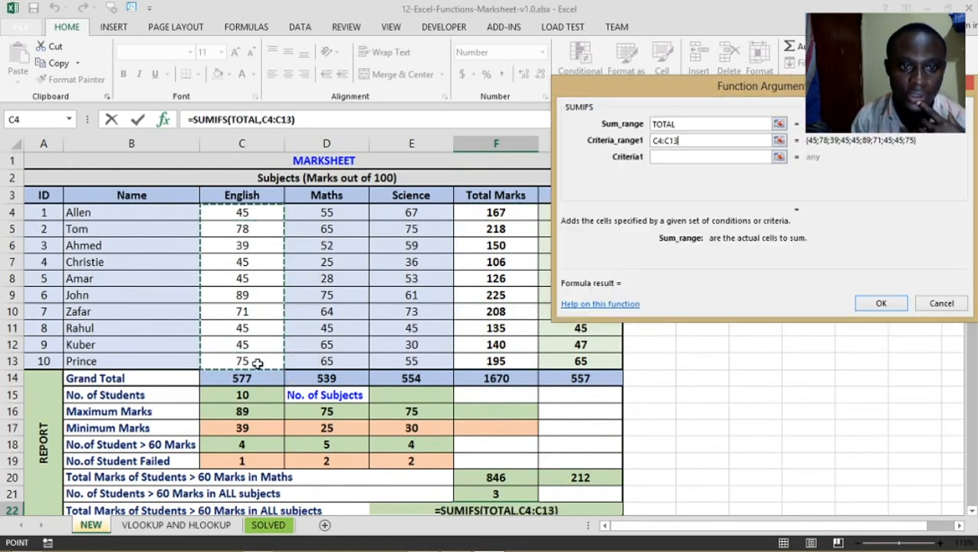
pyautogui.click(685, 159)
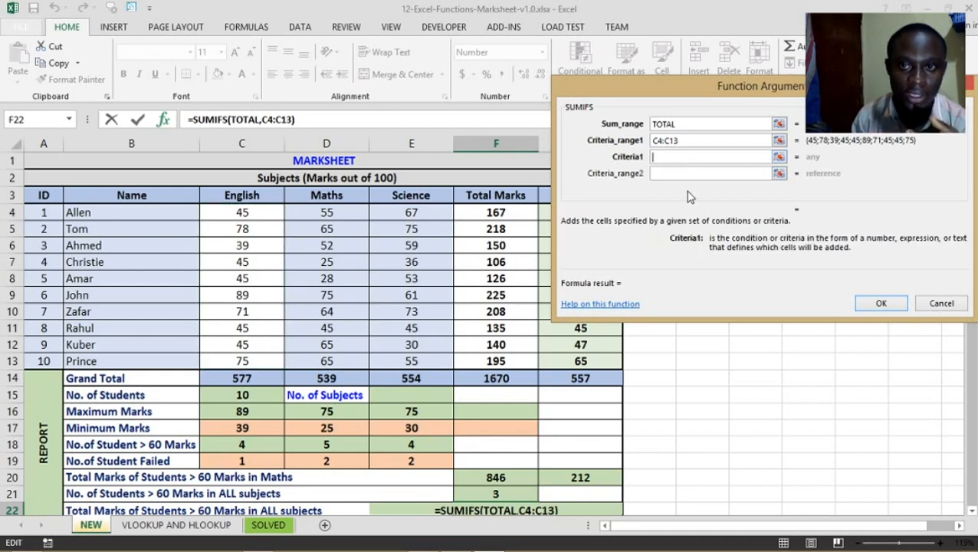
pyautogui.write('>60')
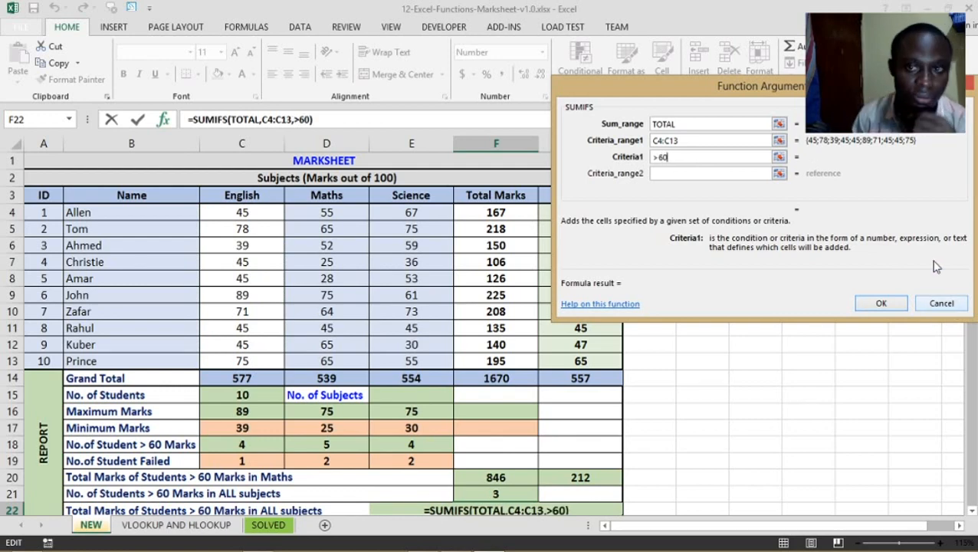
# Step: Add the Maths marks D4:D13 with criteria >60 as the second condition of the SUMIFS
pyautogui.click(709, 173)
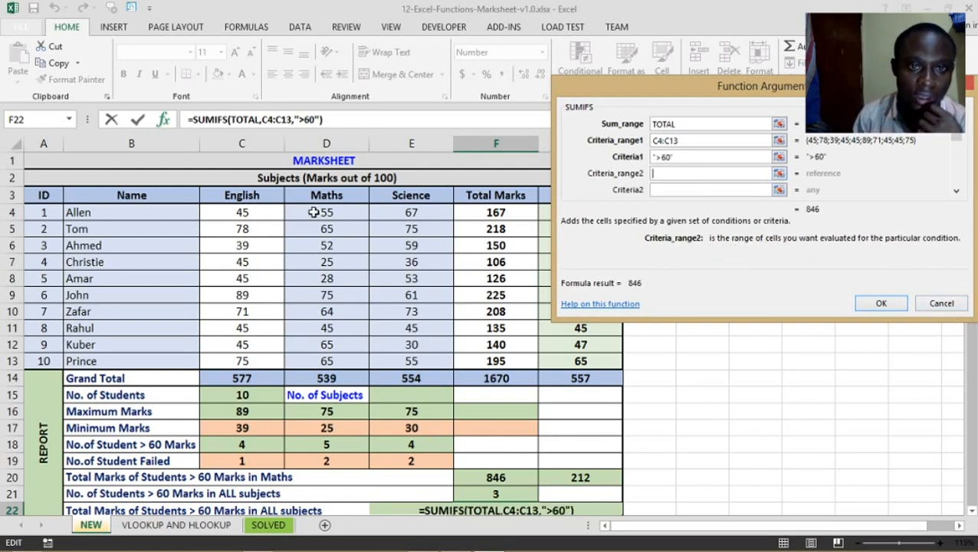
pyautogui.moveTo(313, 212); pyautogui.dragTo(337, 358)
pyautogui.click(675, 190)
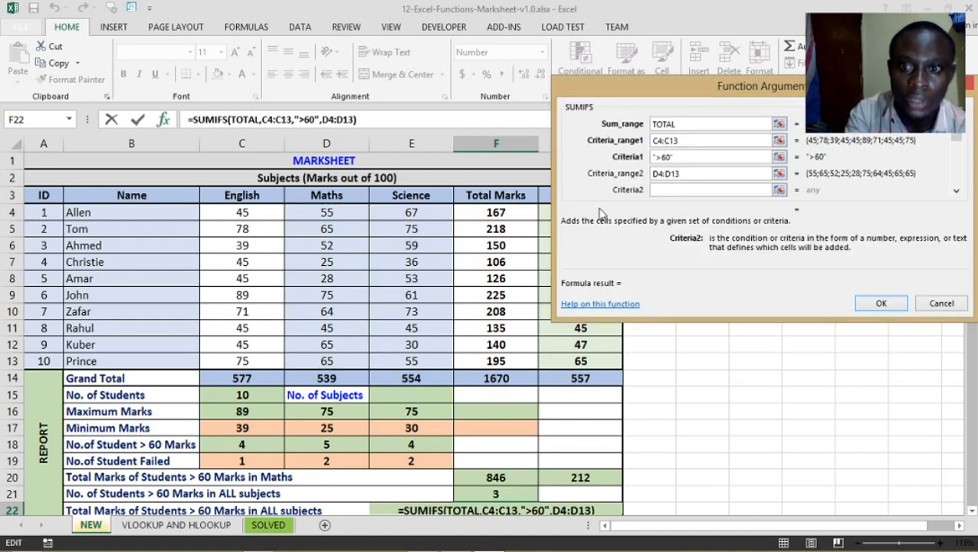
pyautogui.write('>60')
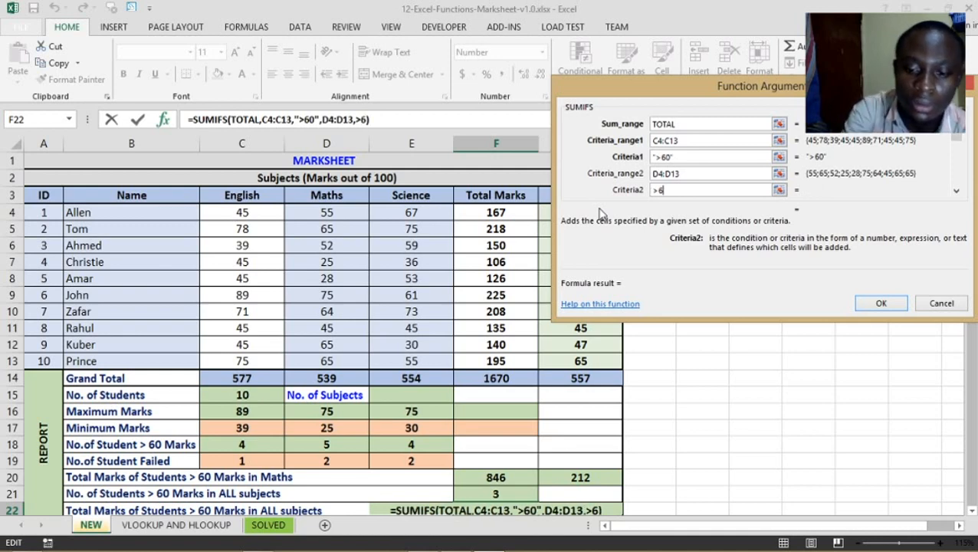
# Step: Add the Science marks E4:E13 with criteria >60 as the third condition of the SUMIFS
pyautogui.click(956, 190)
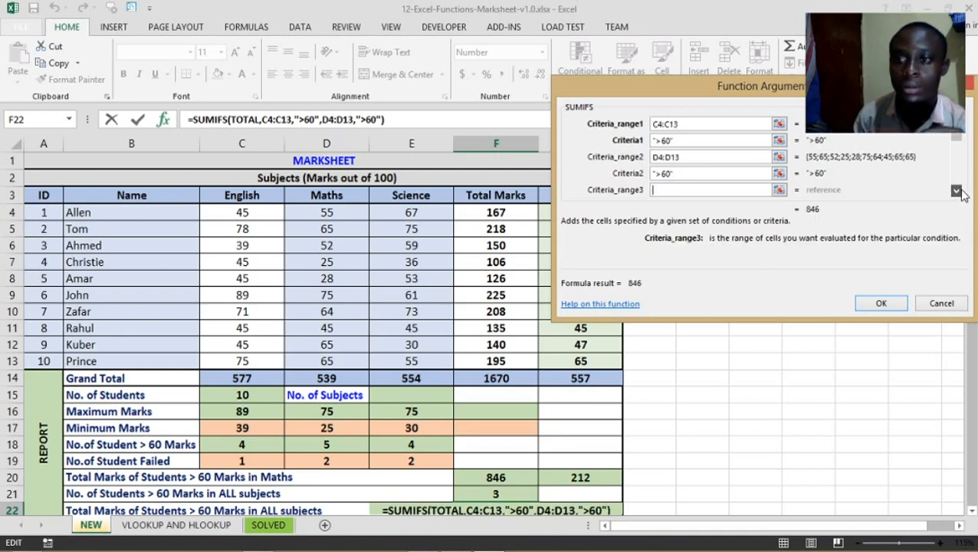
pyautogui.click(956, 189)
pyautogui.click(689, 174)
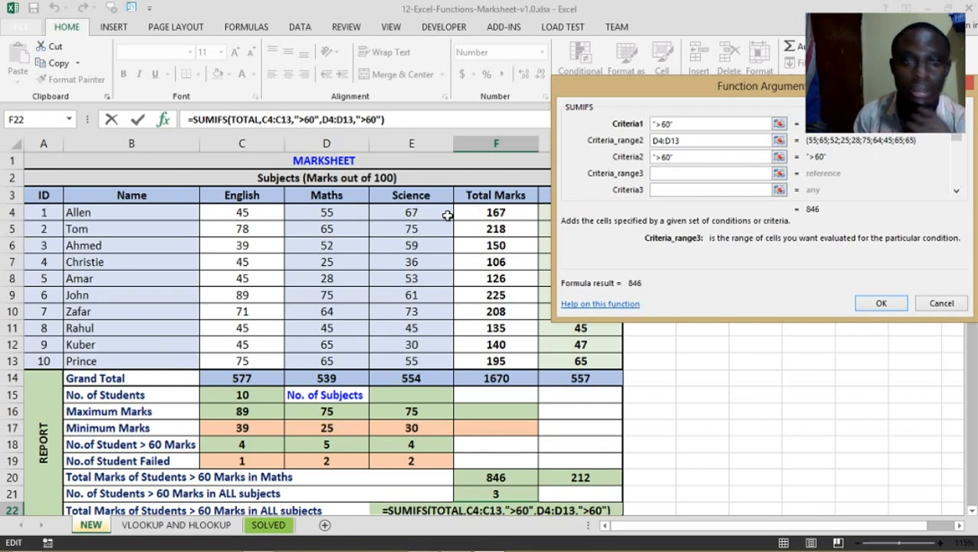
pyautogui.moveTo(447, 215); pyautogui.dragTo(442, 355)
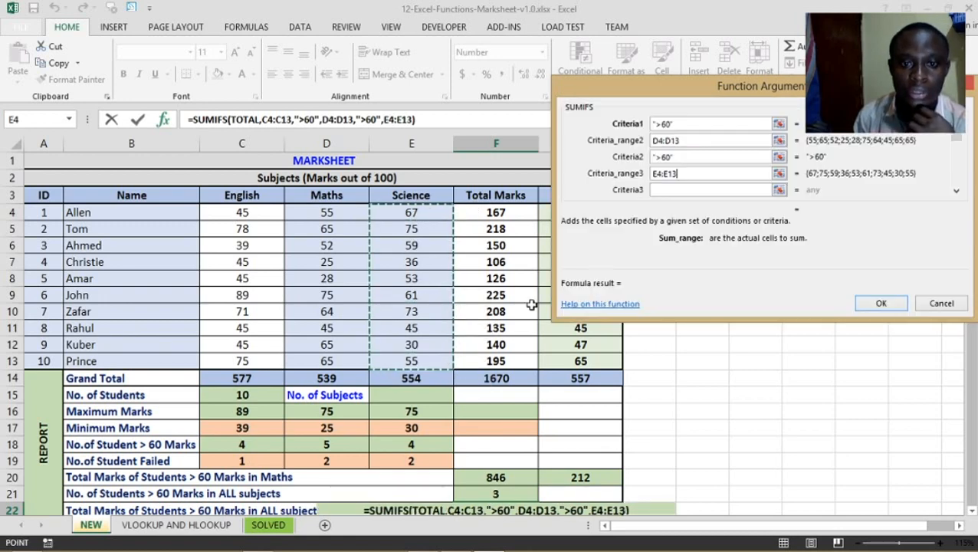
pyautogui.click(695, 189)
pyautogui.write('>60')
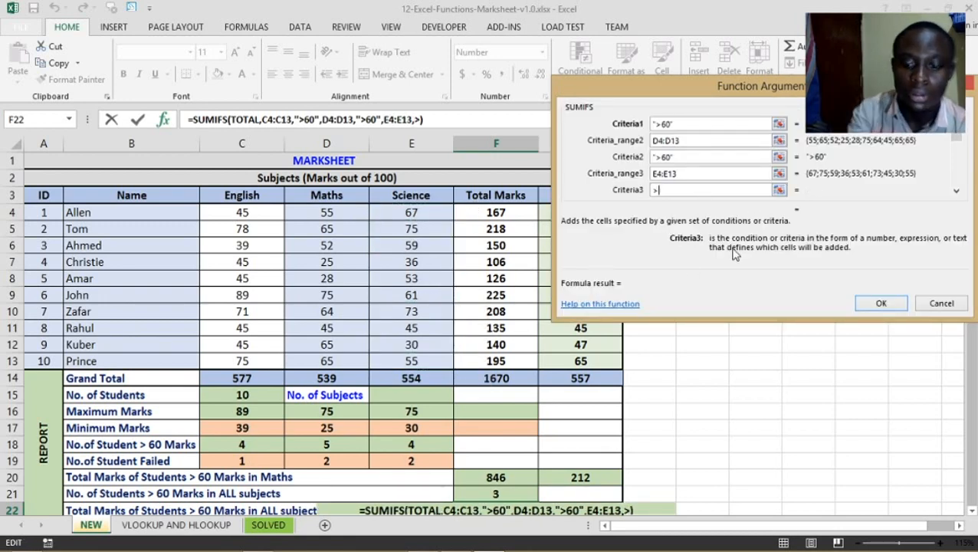